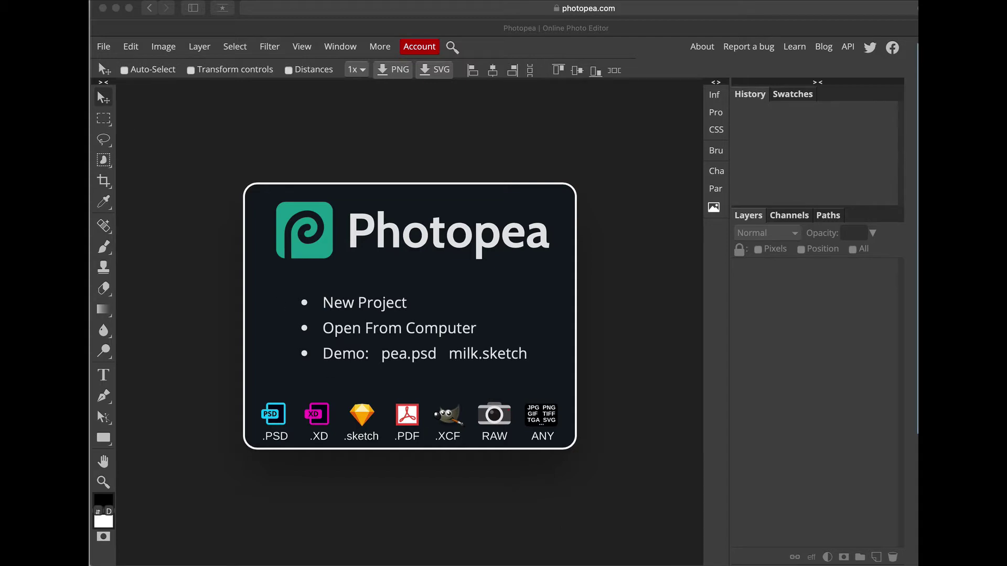
Minimize the Safari window so the desktop with Multiplicity.jpg shows.
click(116, 8)
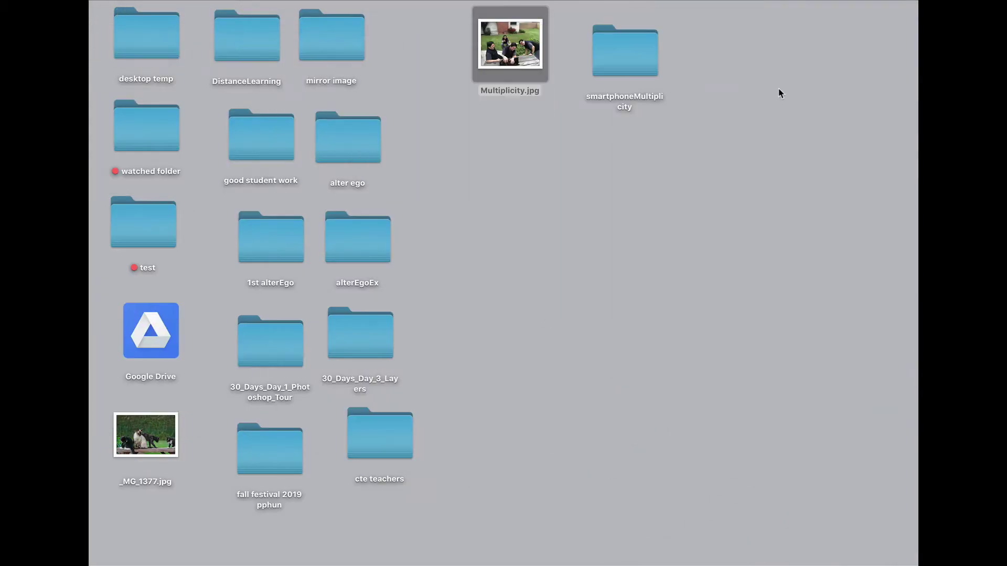
right_click(521, 43)
mouse_move(577, 62)
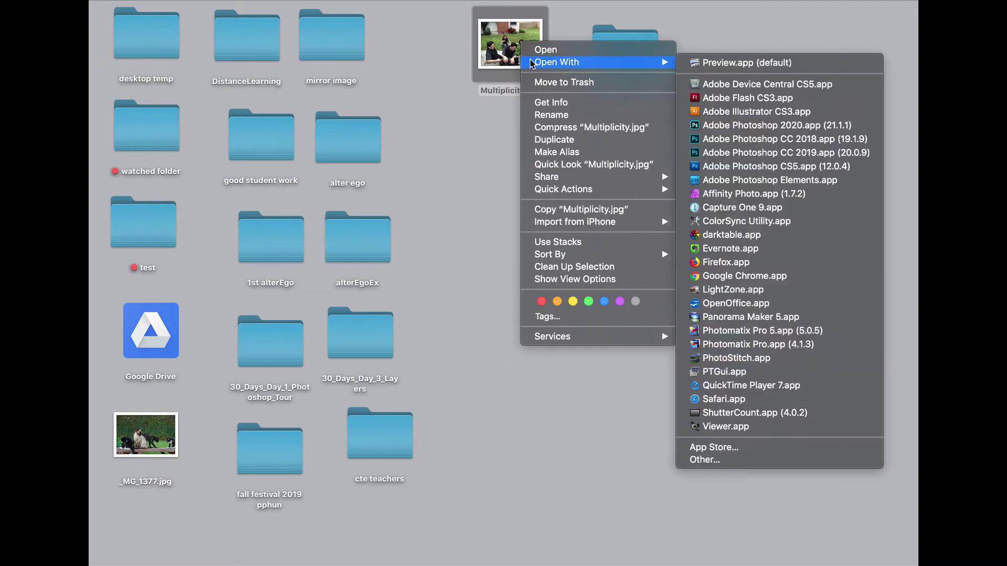
click(809, 63)
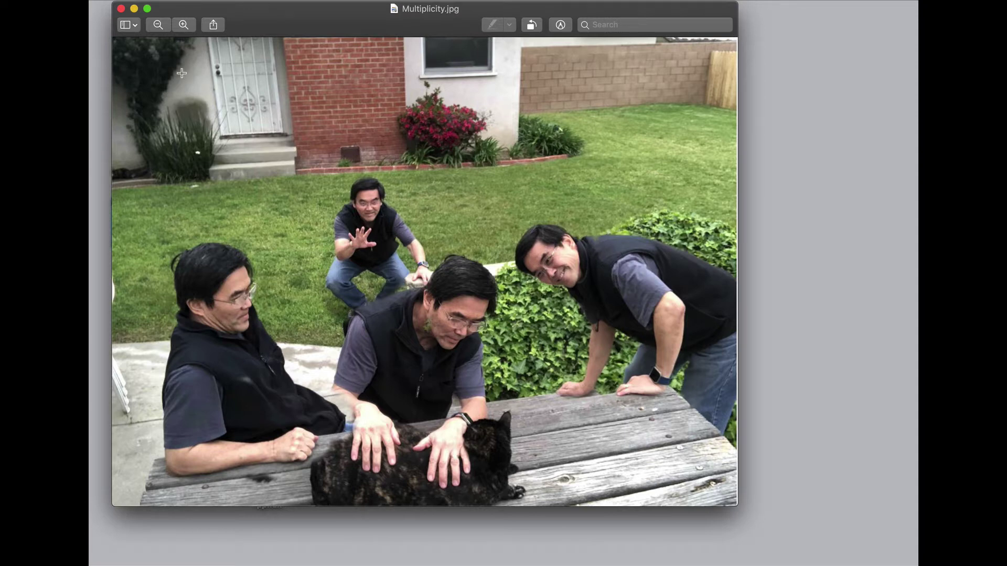
click(121, 9)
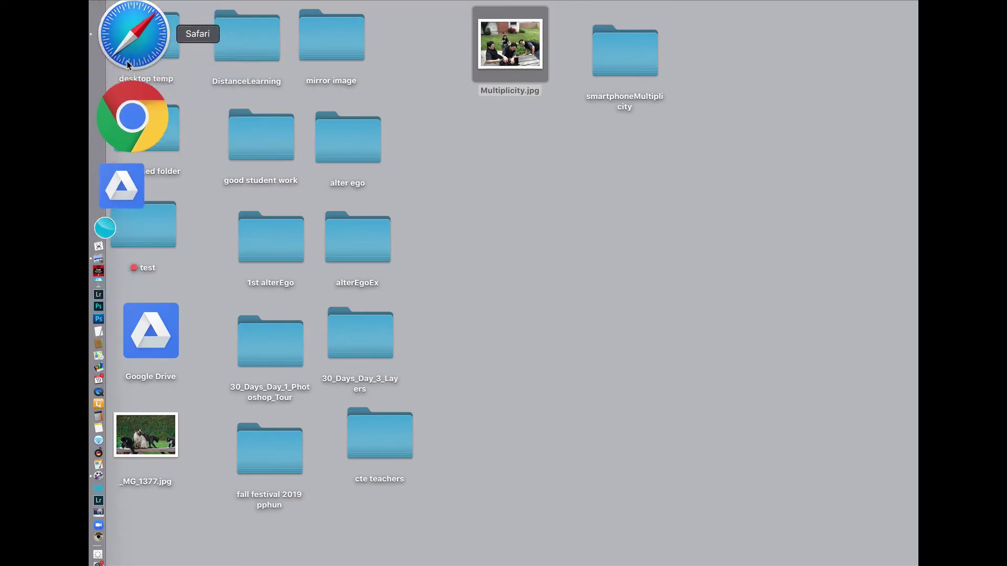
Bring Photopea back in front of the desktop and show the File menu.
click(126, 59)
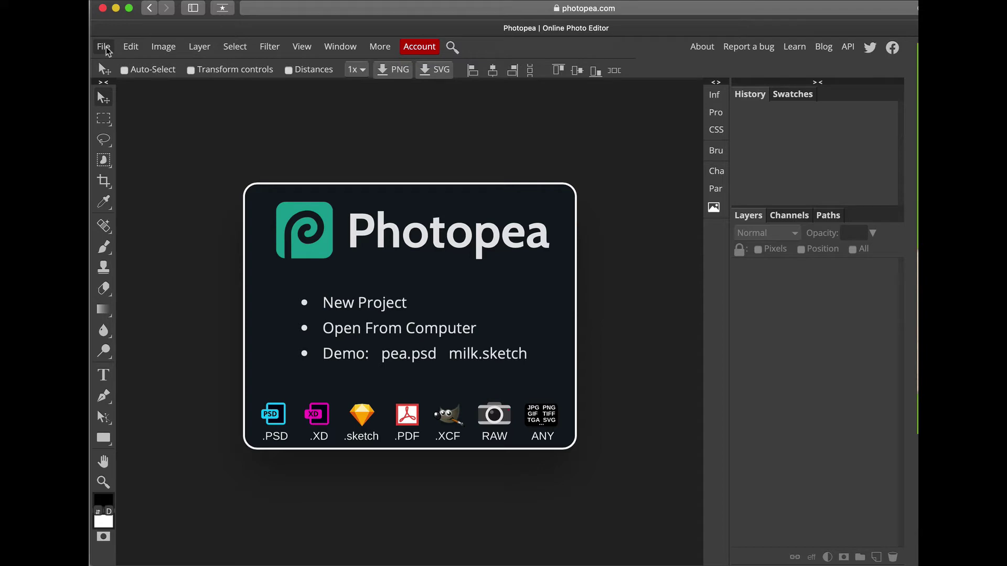
click(105, 48)
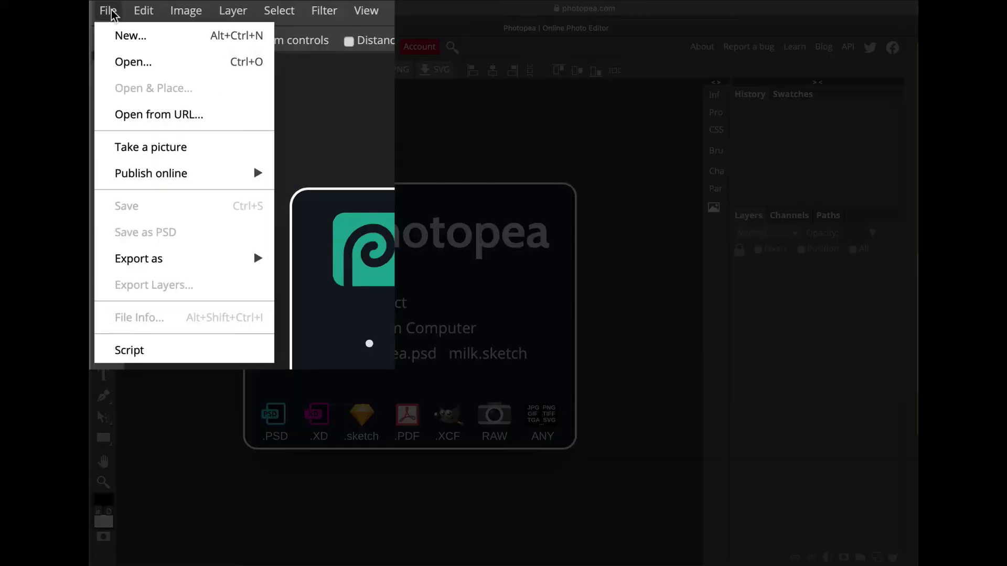
Create a new 1280 × 720 px, 72 DPI white-background document named multiplicity.
click(122, 37)
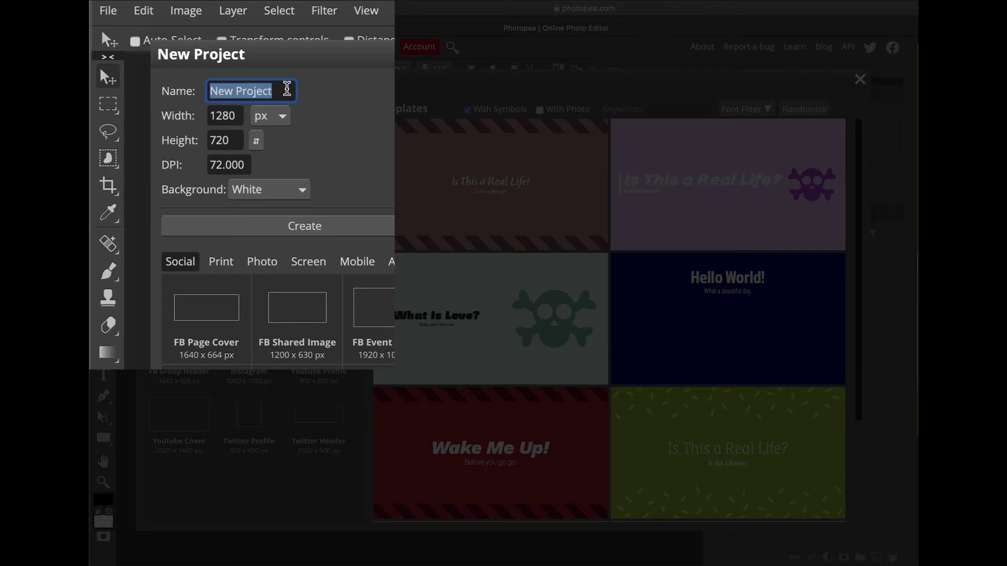
text(multiplicity)
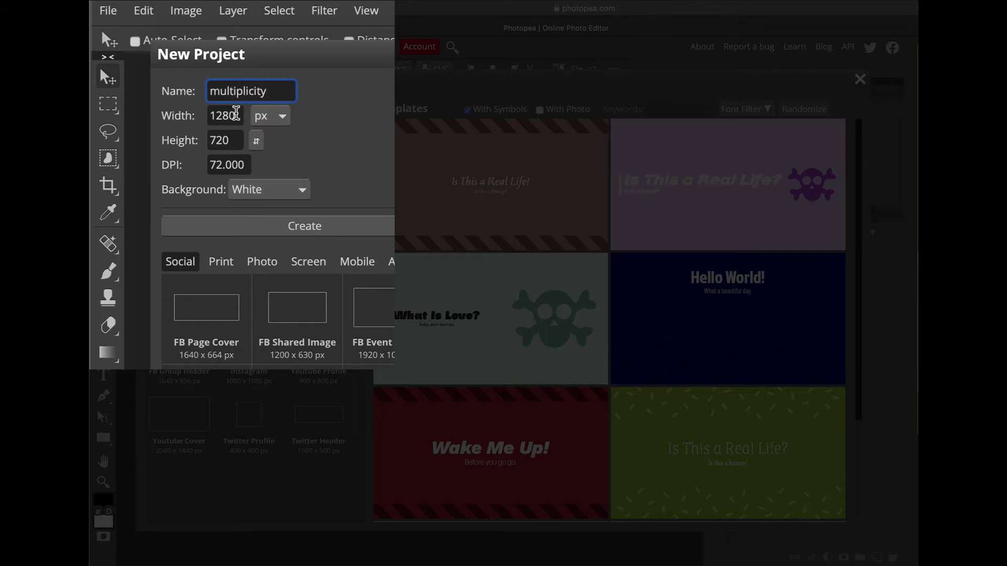
click(234, 113)
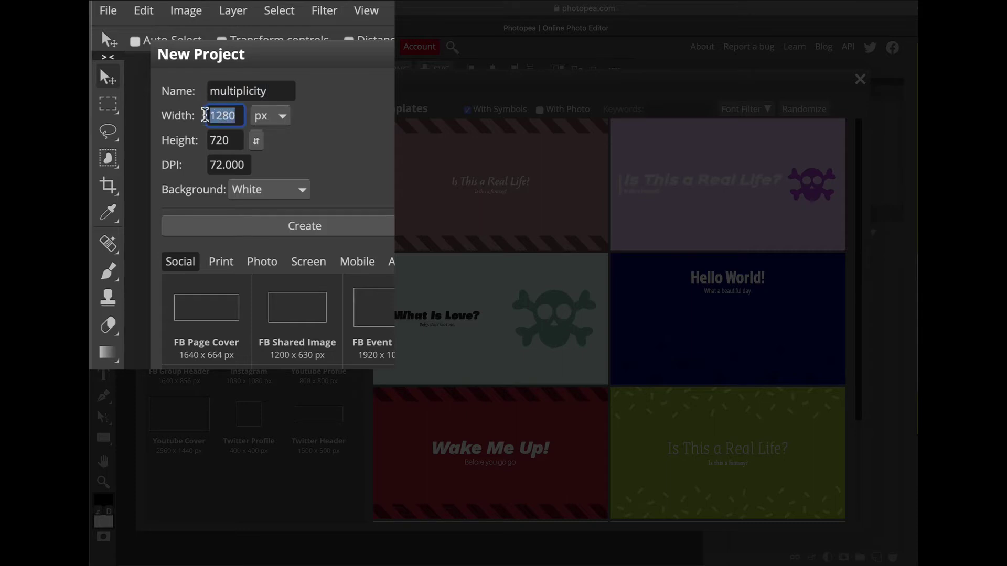
click(215, 138)
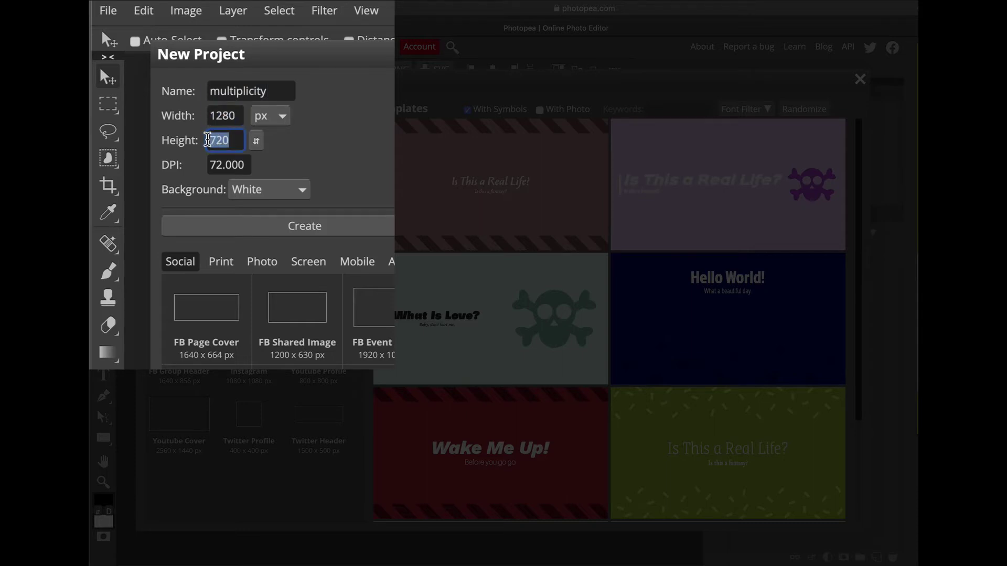
drag(252, 163, 206, 164)
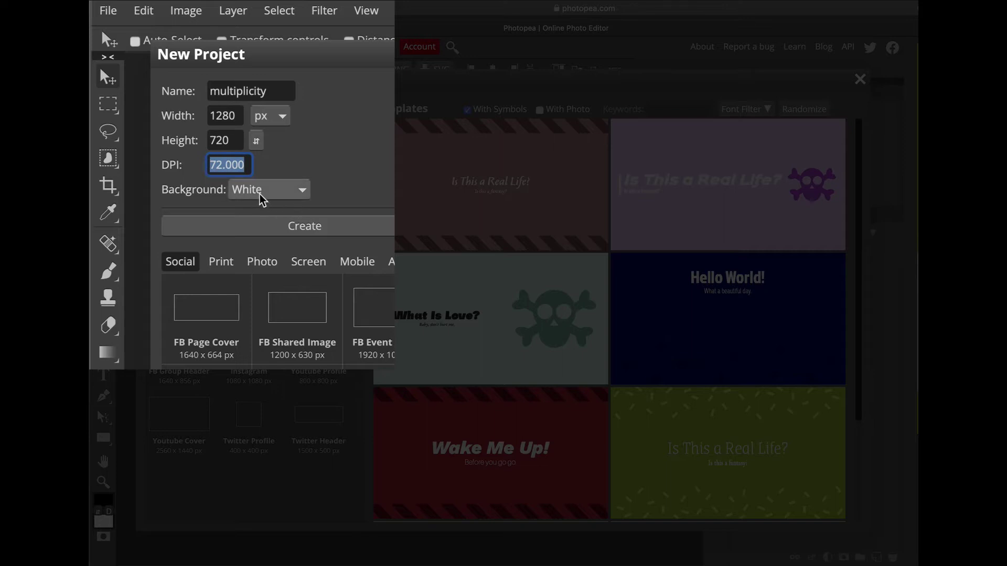
click(311, 229)
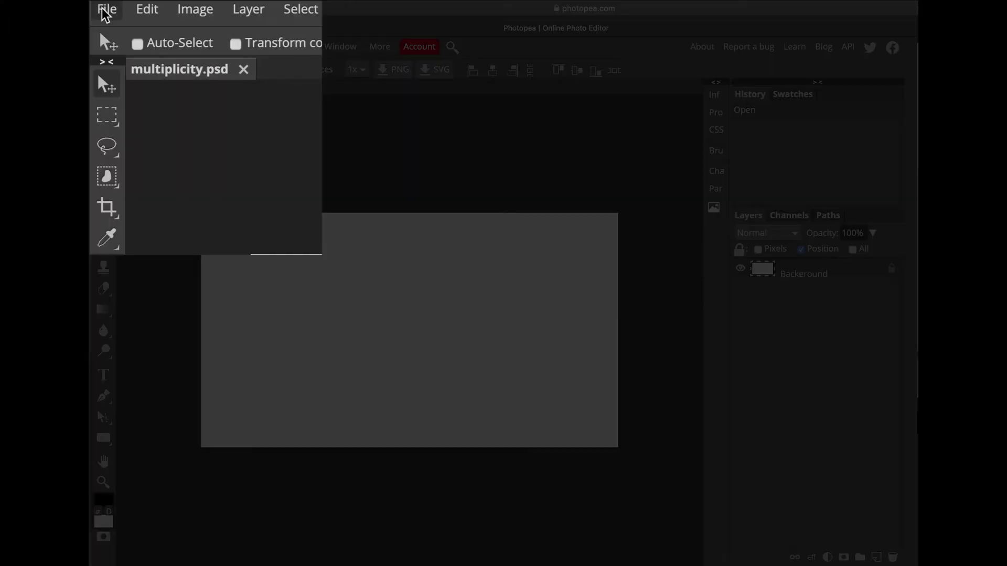
Place IMG_7224 through IMG_7230 from Desktop > smartphoneMultiplicity into the document as layers.
click(112, 49)
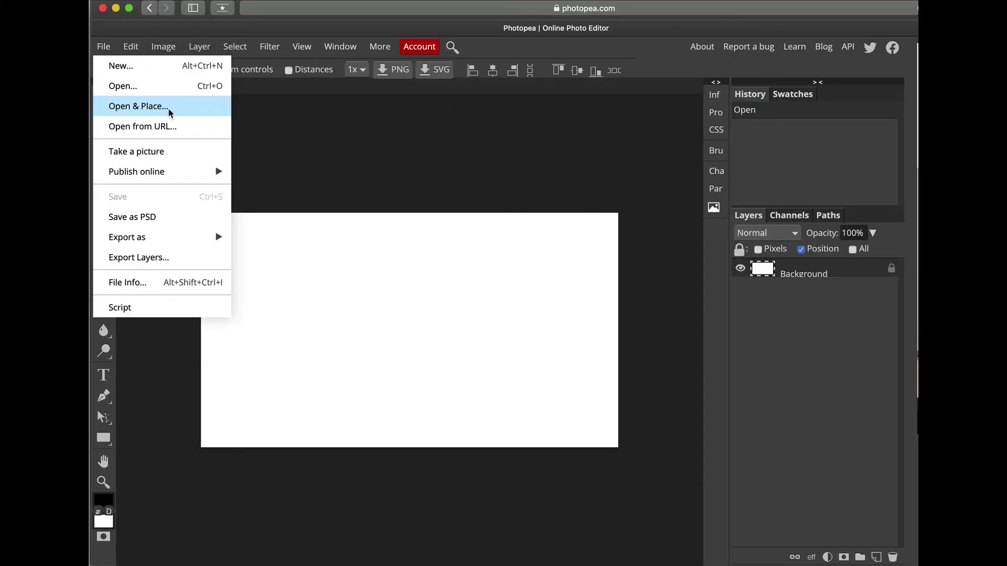
click(170, 107)
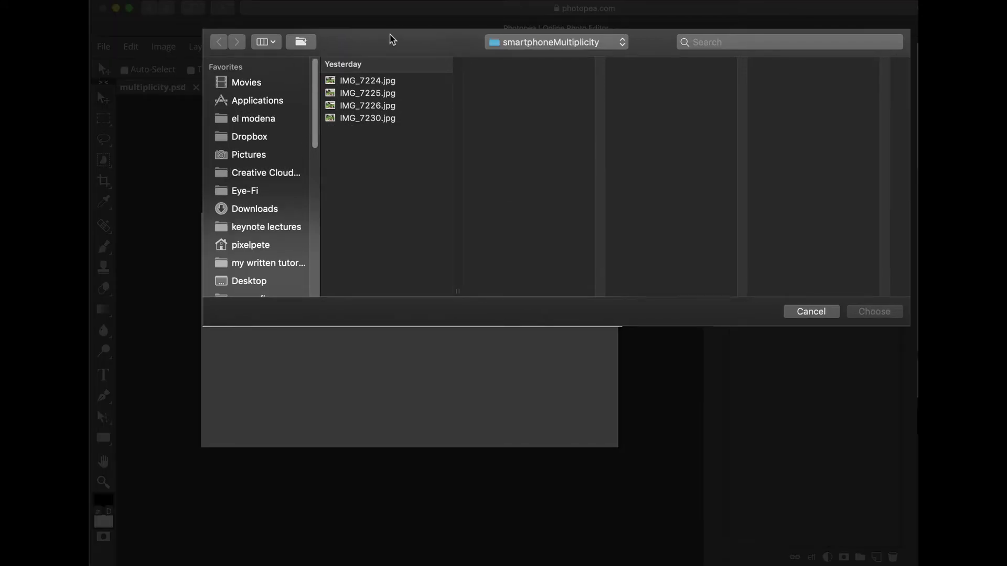
click(253, 281)
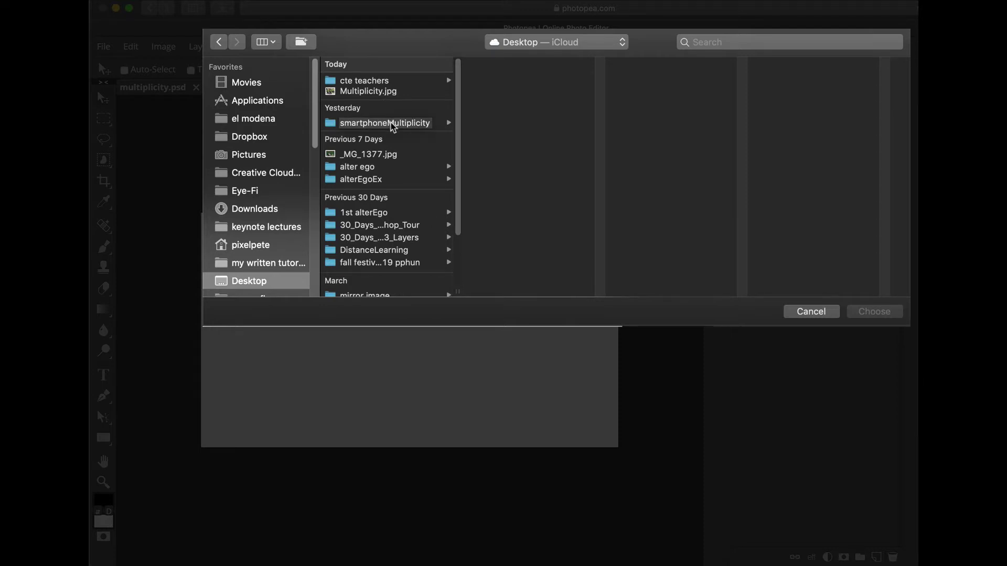
click(336, 126)
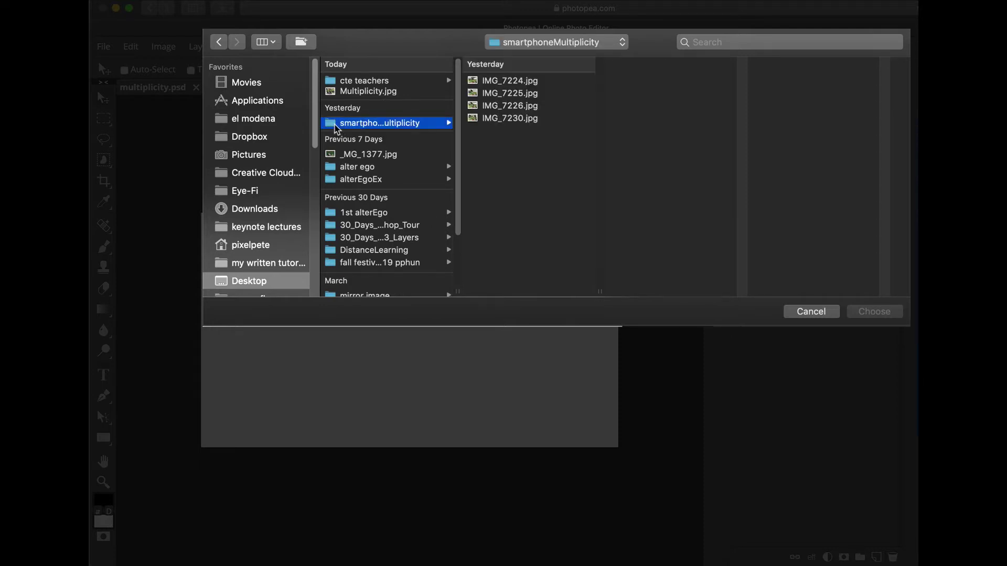
click(475, 82)
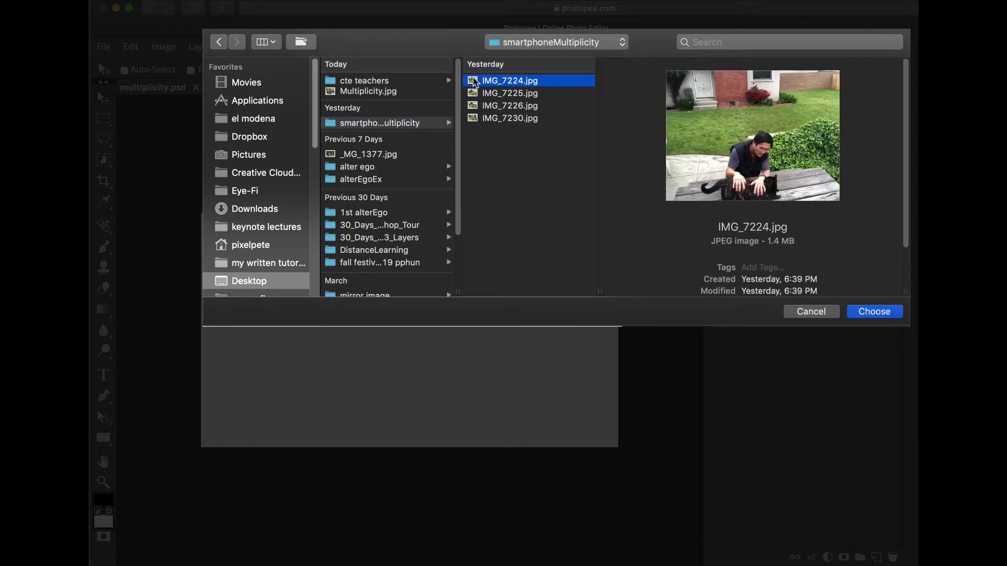
shift+click(473, 119)
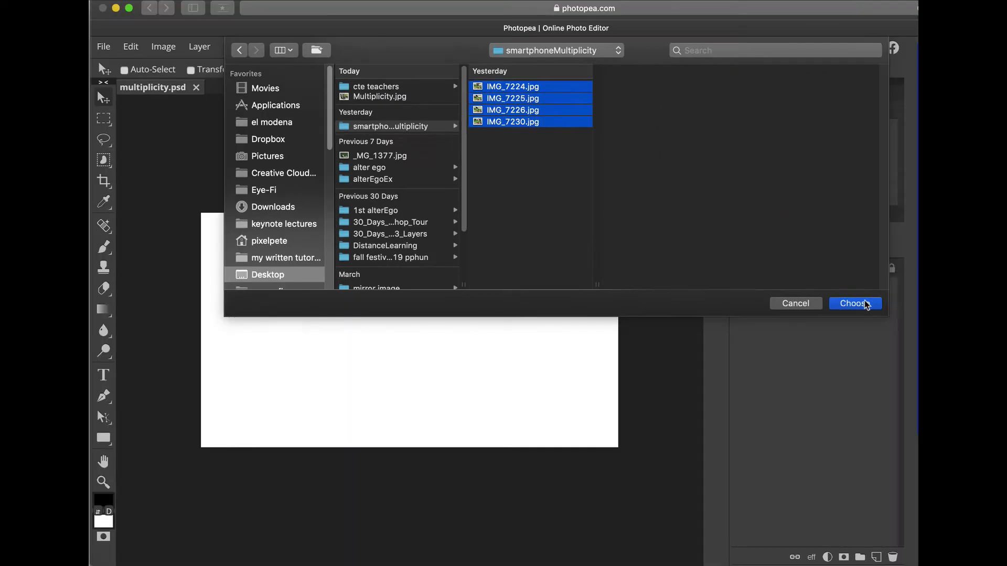
click(864, 303)
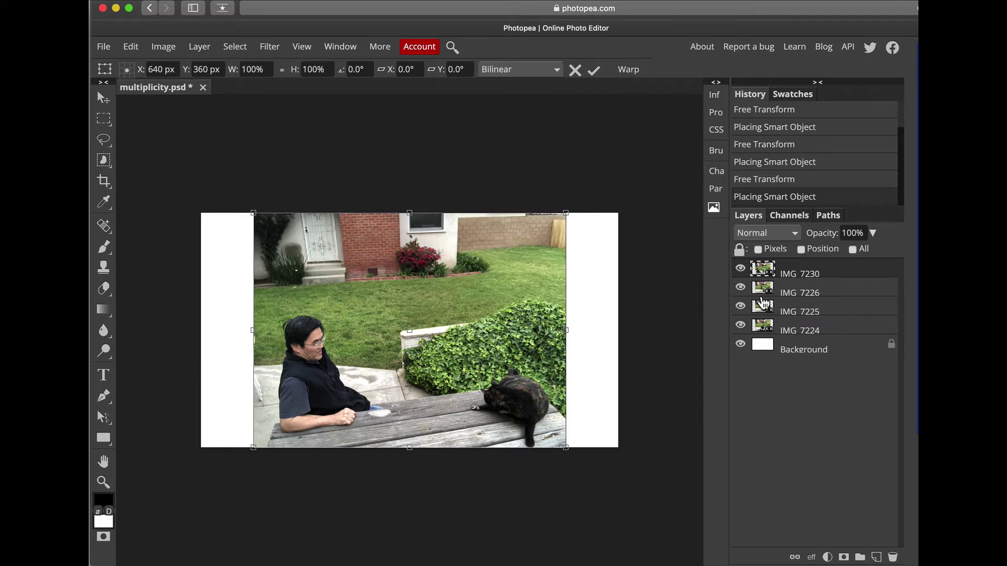
click(740, 269)
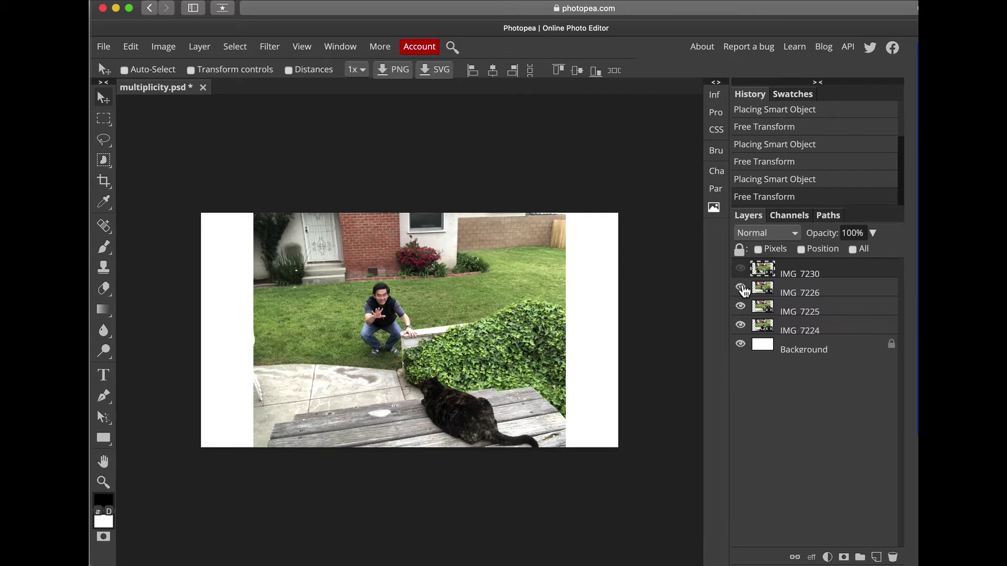
click(740, 288)
click(740, 307)
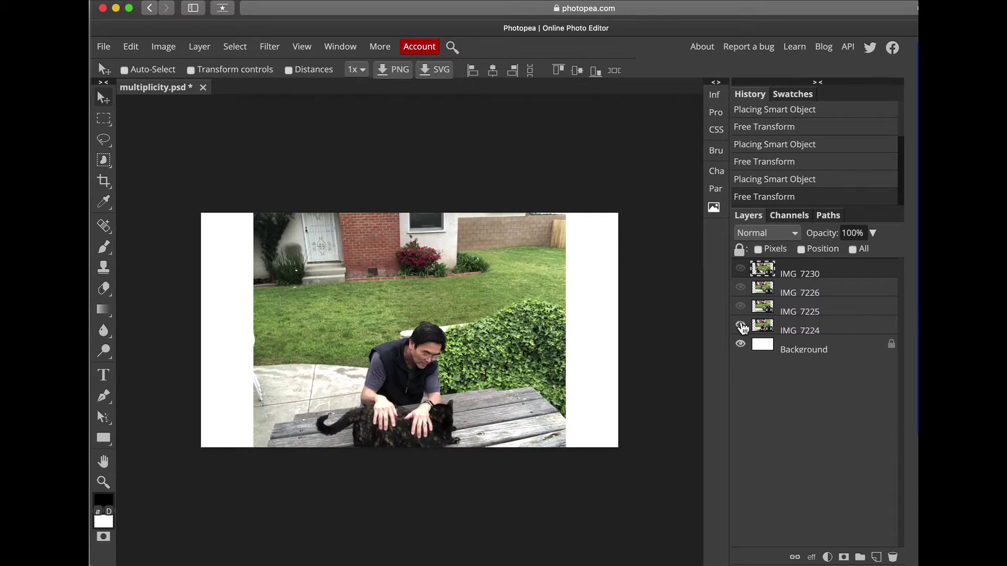
click(741, 325)
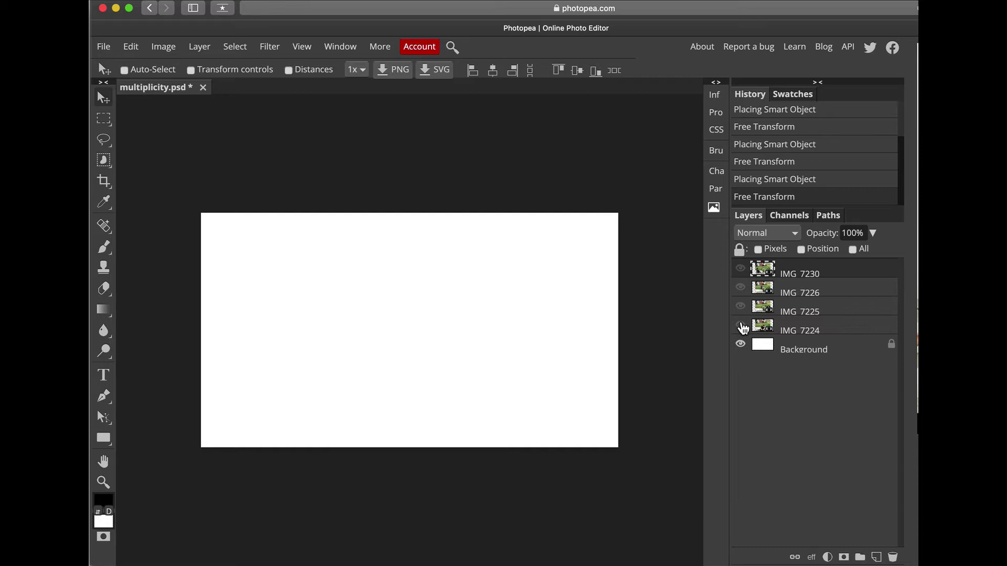
click(741, 326)
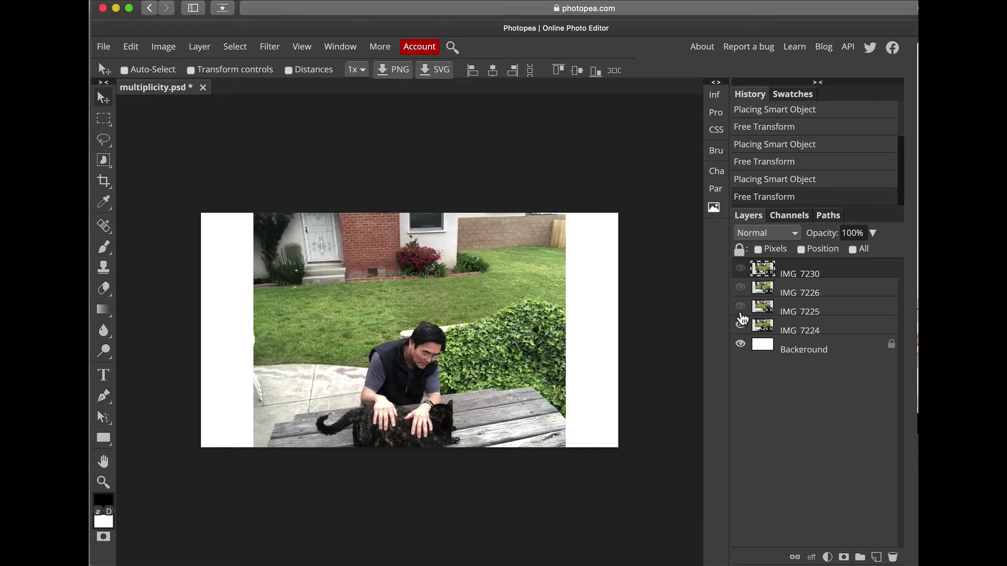
click(740, 307)
click(741, 289)
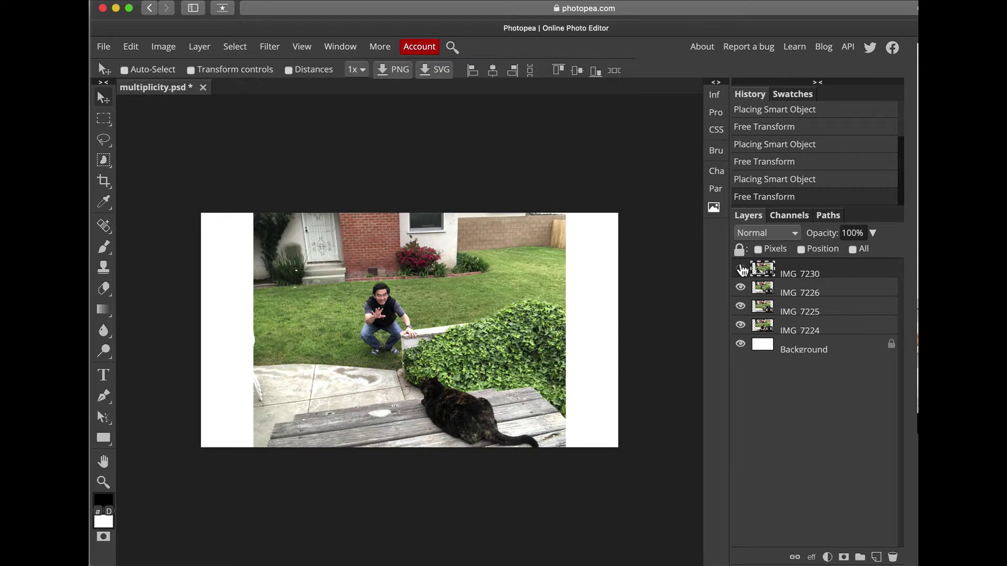
click(740, 268)
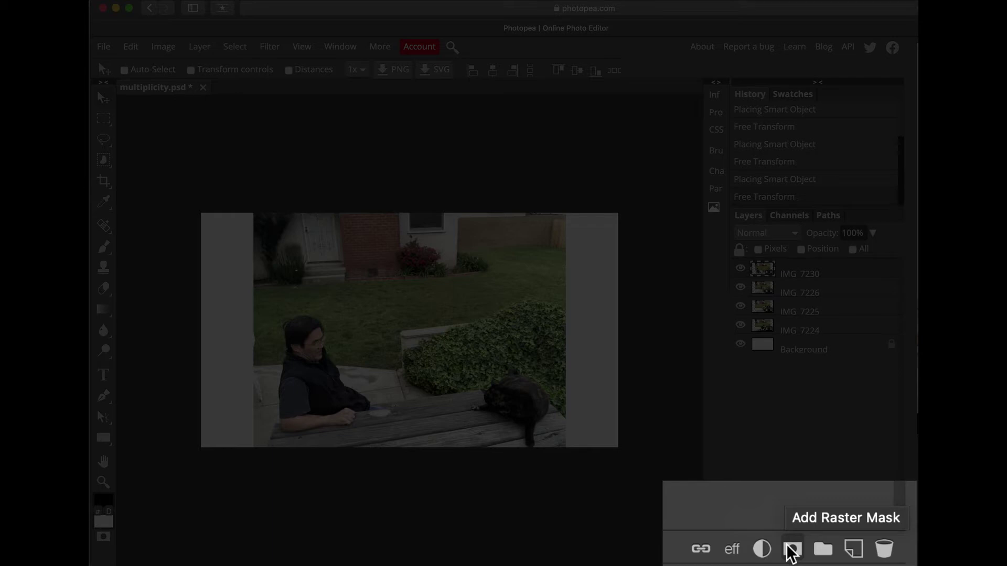
Add a raster mask to each of the IMG 7230, 7226, 7225 and 7224 layers.
click(790, 549)
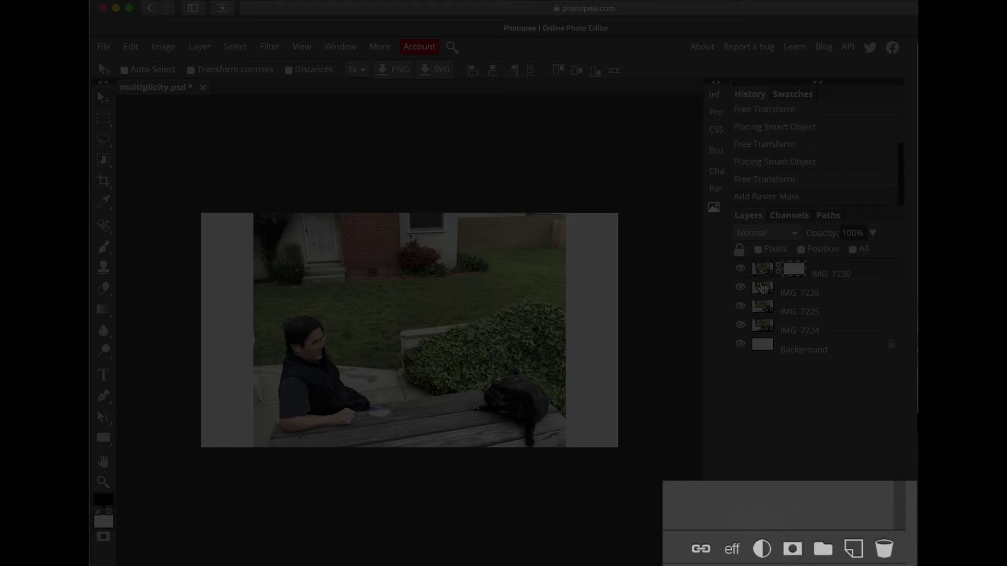
click(791, 550)
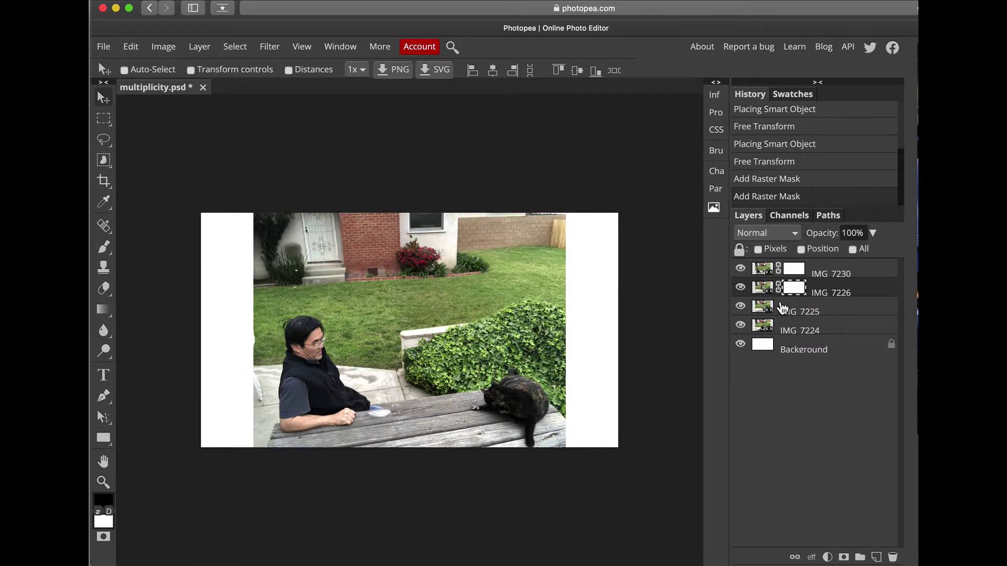
click(761, 308)
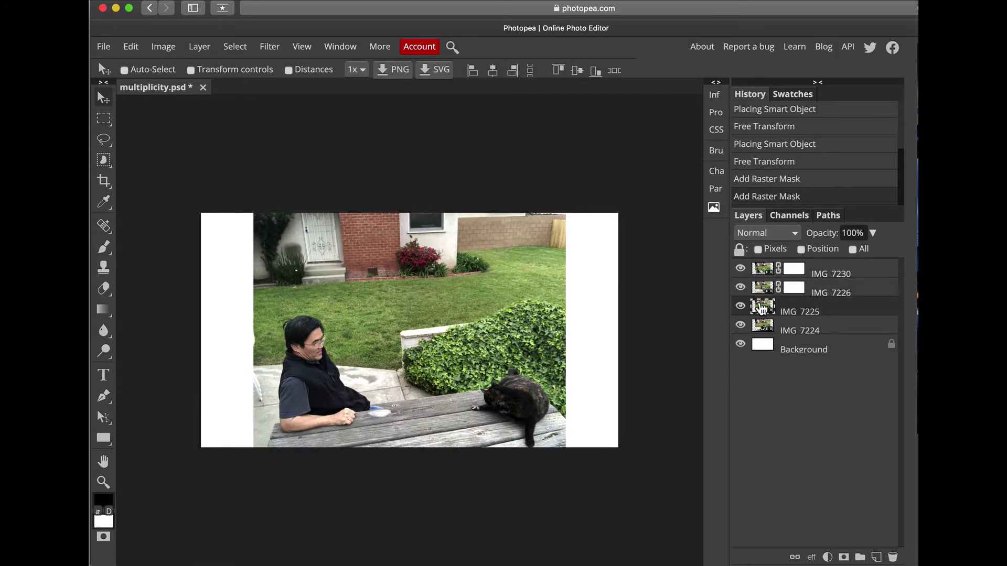
click(843, 558)
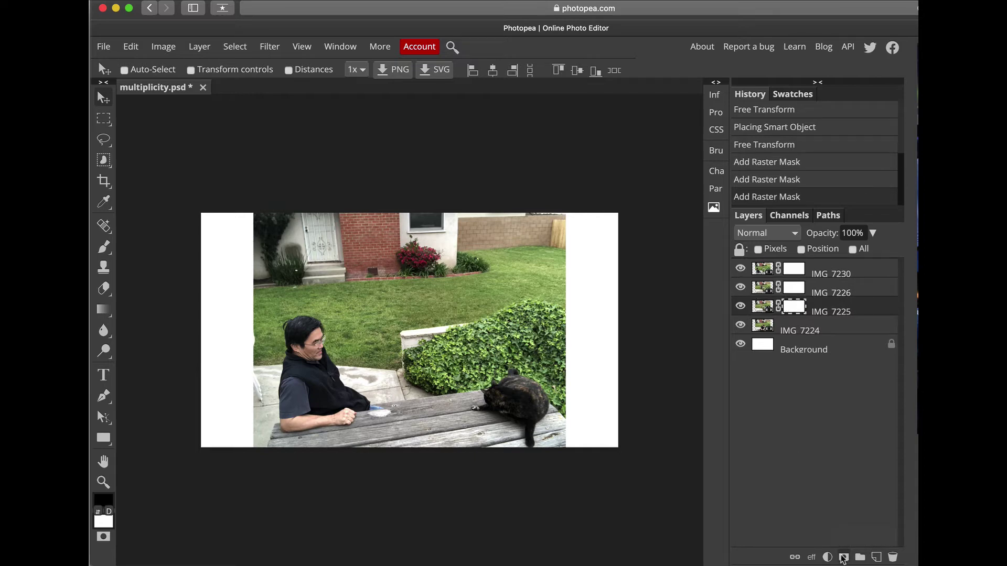
click(762, 326)
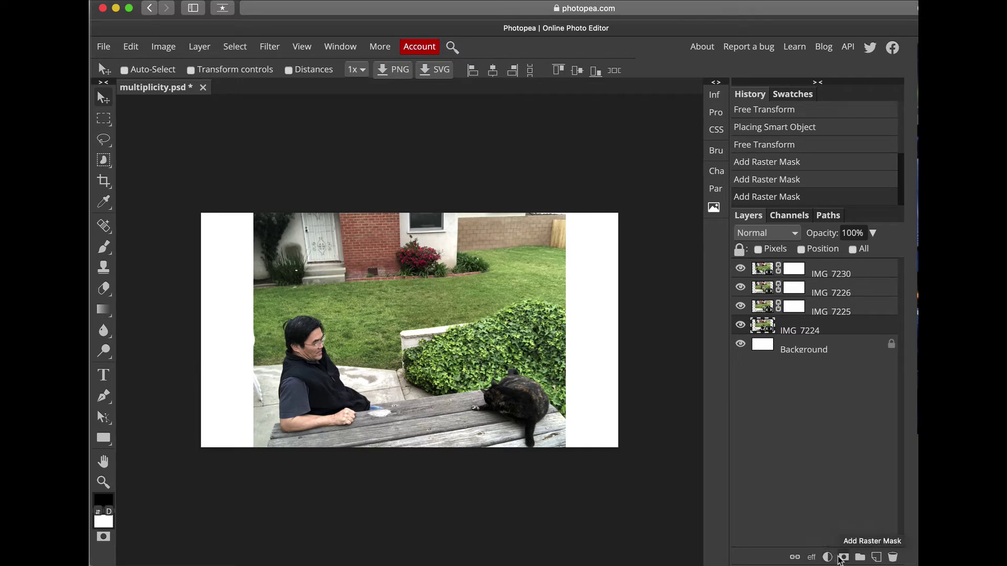
click(842, 557)
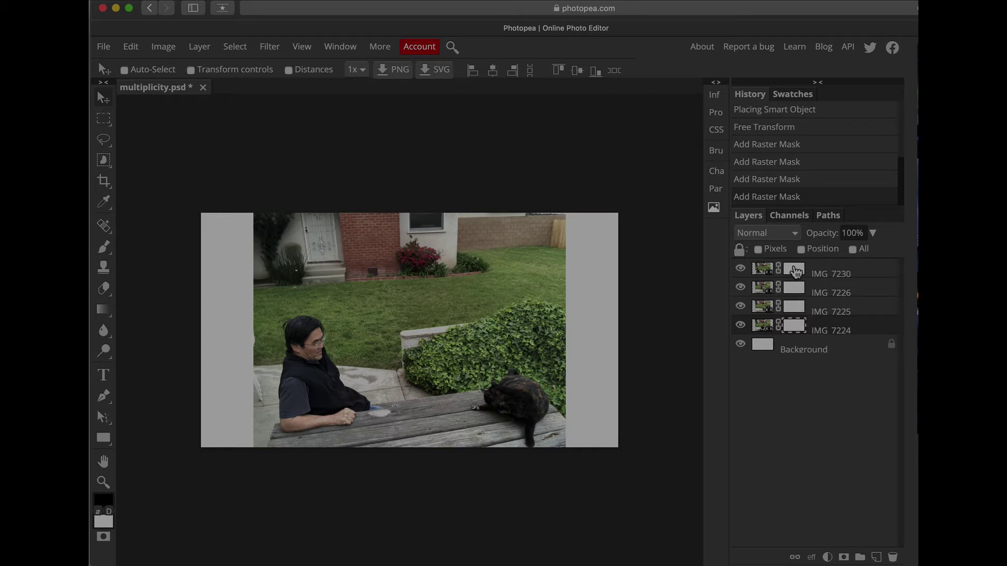
click(794, 270)
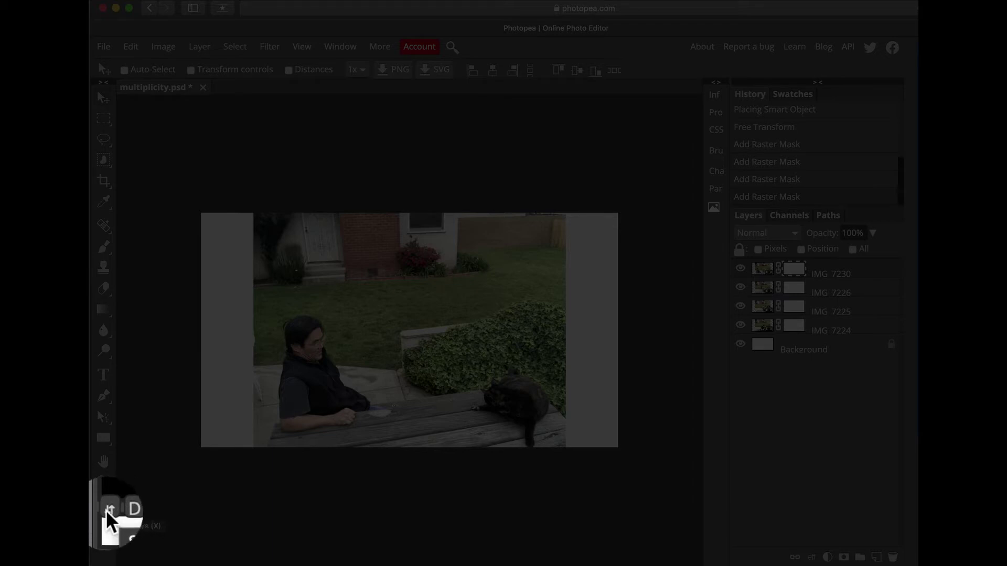
click(106, 511)
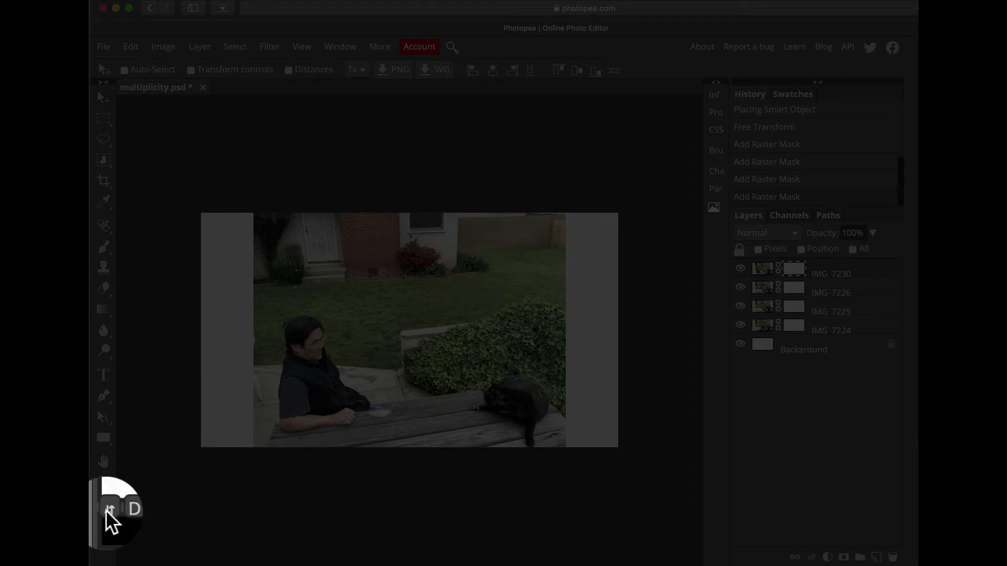
click(106, 510)
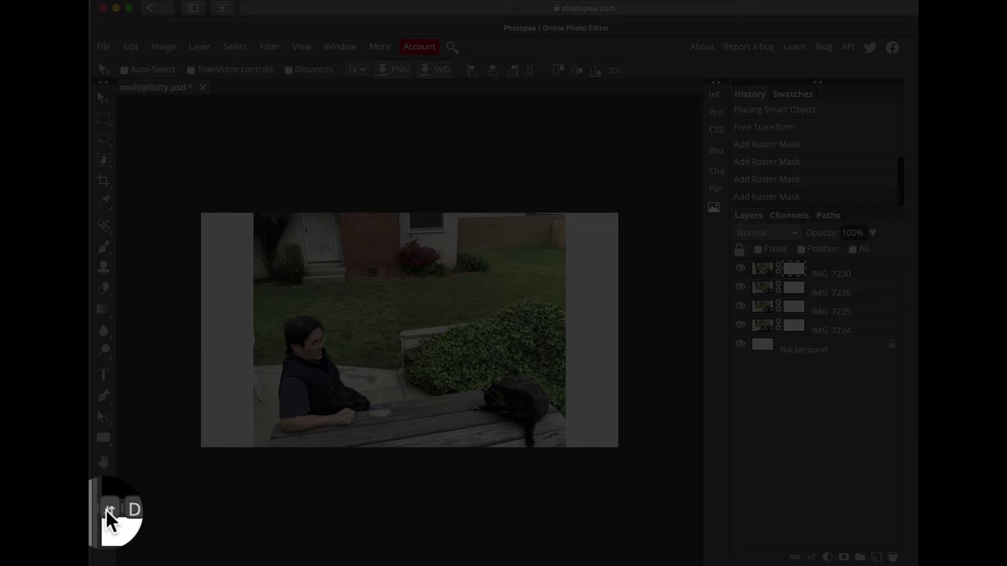
click(106, 510)
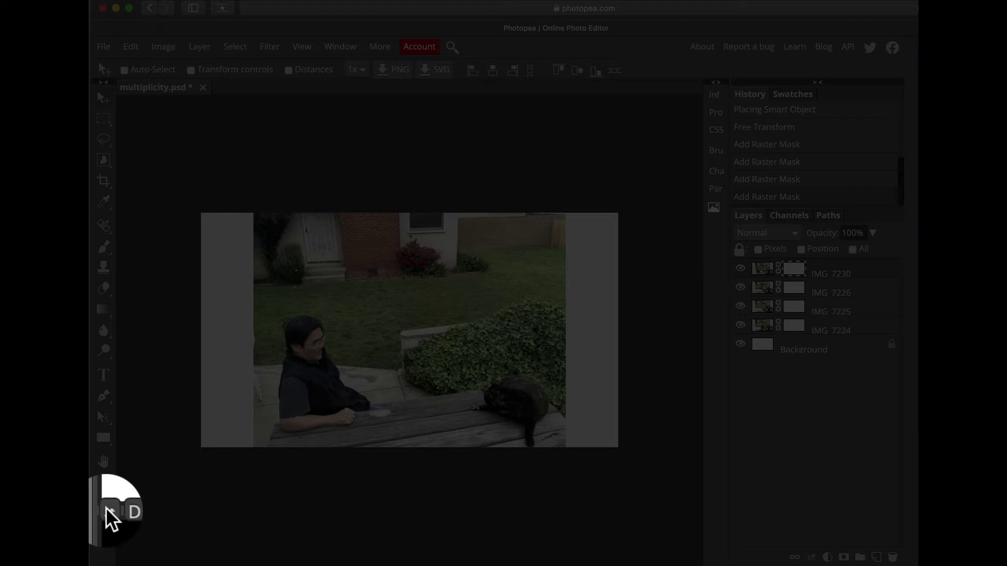
click(106, 510)
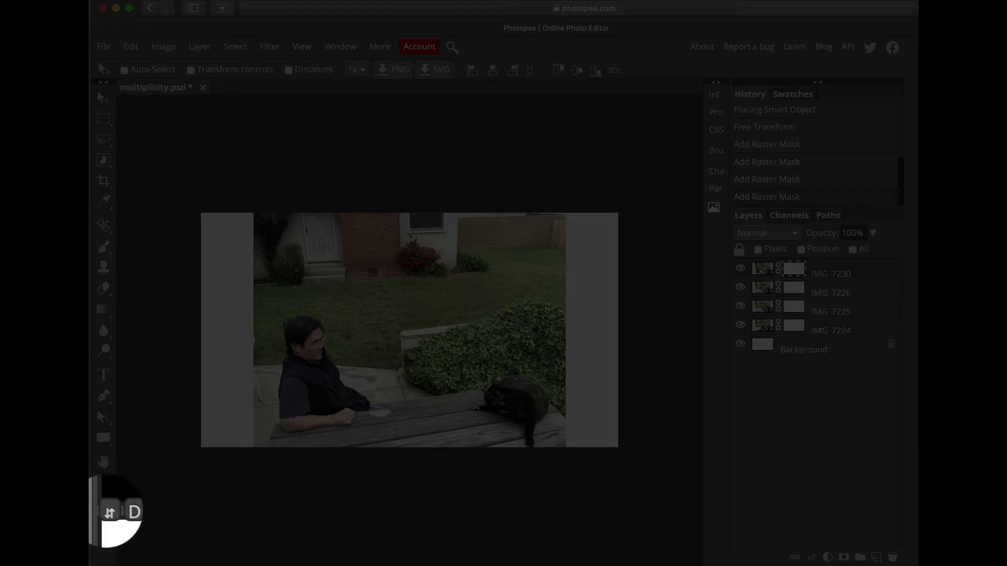
click(98, 511)
click(98, 511)
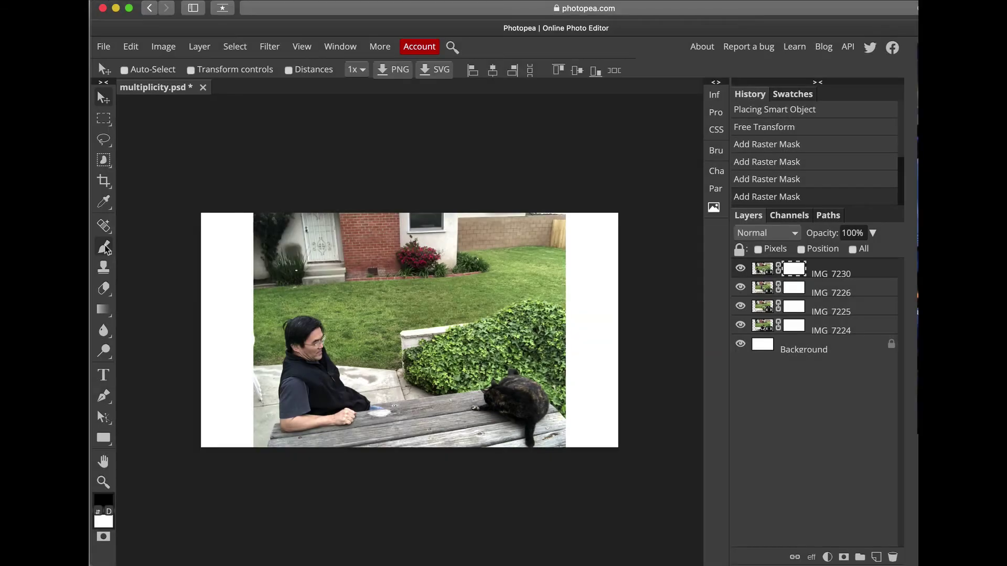
Set up the Brush tool with 40 px size and 50% hardness.
click(104, 246)
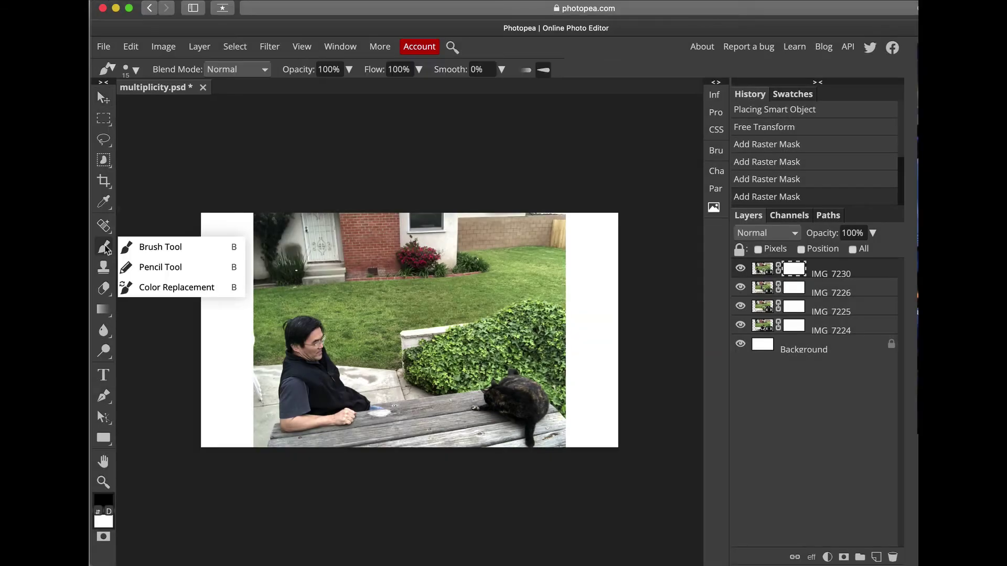
click(133, 246)
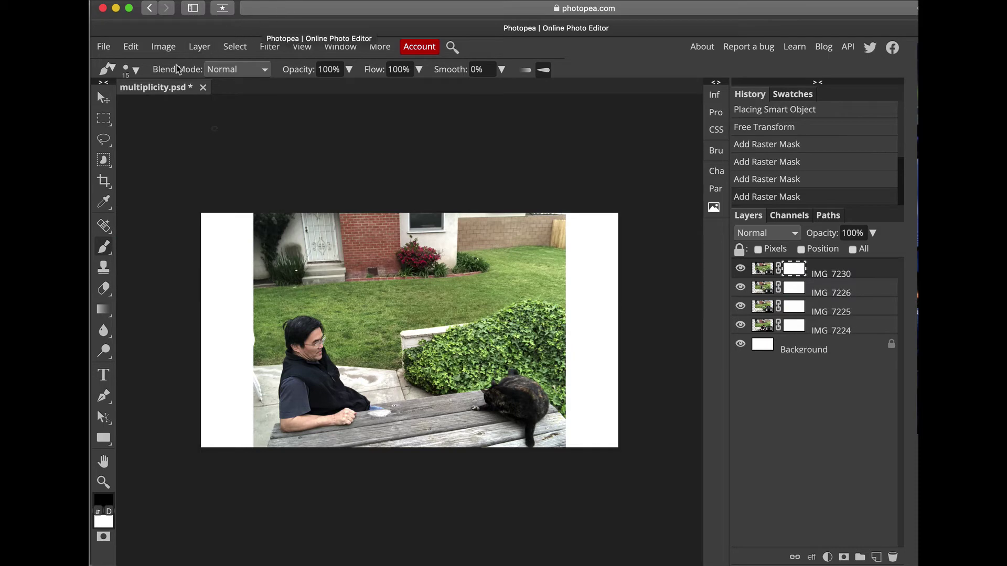
click(136, 71)
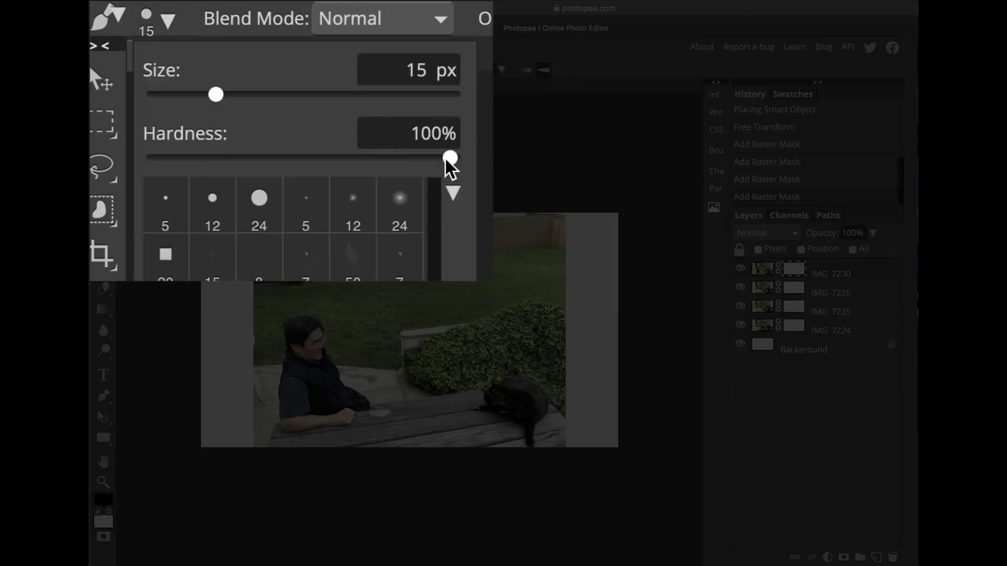
drag(450, 158, 302, 158)
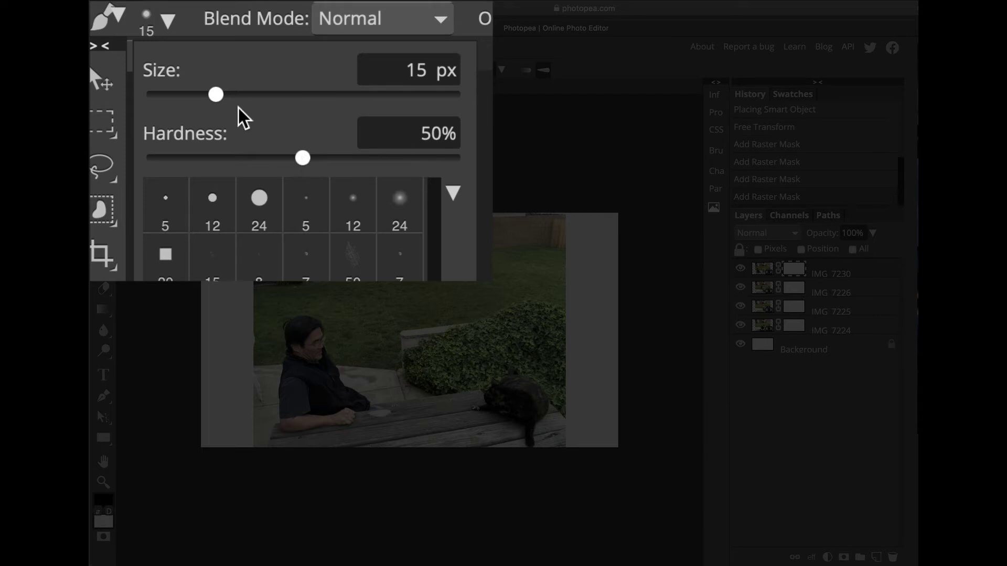
drag(215, 96, 244, 95)
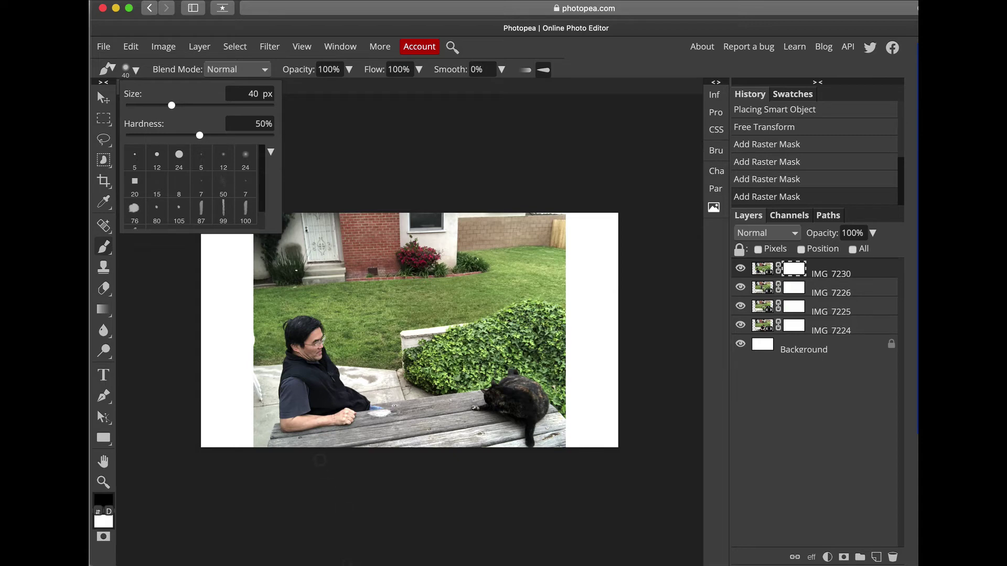
click(318, 454)
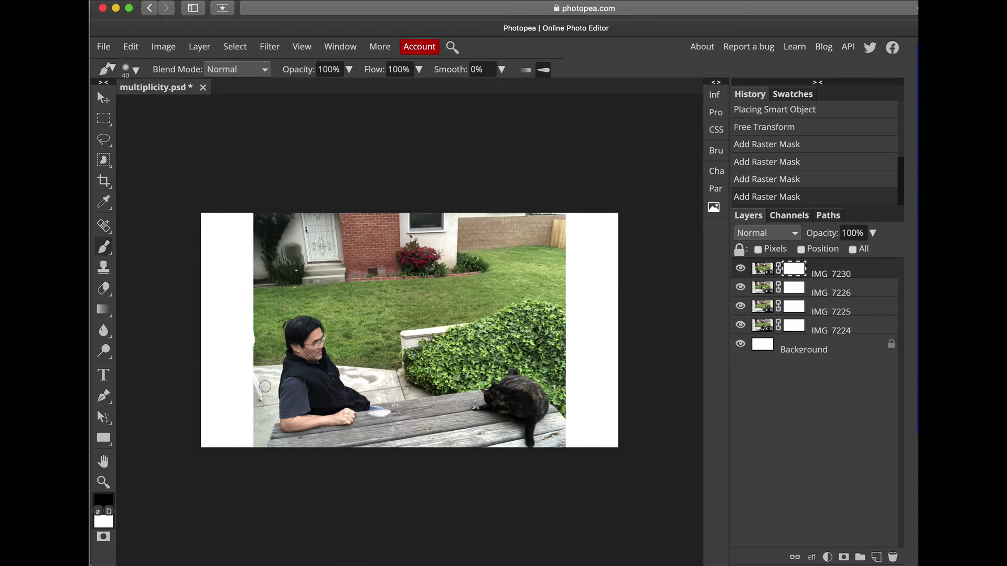
Paint over the seated man on IMG 7230's mask, then invert the mask.
mouse_move(288, 352)
mouse_down()
mouse_move(286, 341)
mouse_move(287, 320)
mouse_move(286, 328)
mouse_move(314, 318)
mouse_move(309, 333)
mouse_move(323, 331)
mouse_move(309, 350)
mouse_move(320, 356)
mouse_move(293, 360)
mouse_move(308, 363)
mouse_move(280, 359)
mouse_move(283, 371)
mouse_move(294, 371)
mouse_move(282, 387)
mouse_move(282, 421)
mouse_move(358, 416)
mouse_move(321, 419)
mouse_move(292, 400)
mouse_move(296, 376)
mouse_move(304, 381)
mouse_move(314, 364)
mouse_move(336, 374)
mouse_move(313, 399)
mouse_move(327, 400)
mouse_move(337, 384)
mouse_move(360, 403)
mouse_up()
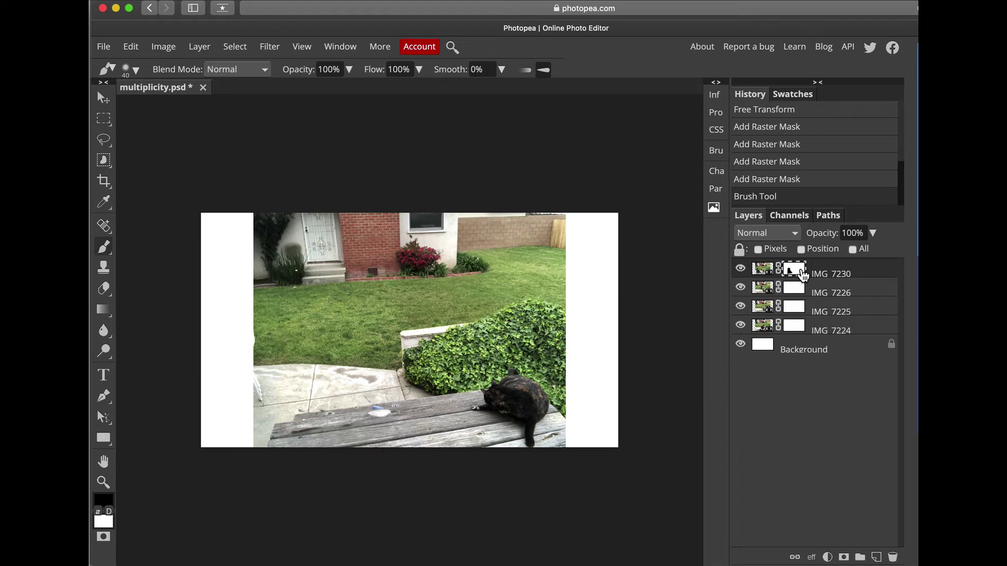
key(ctrl+i)
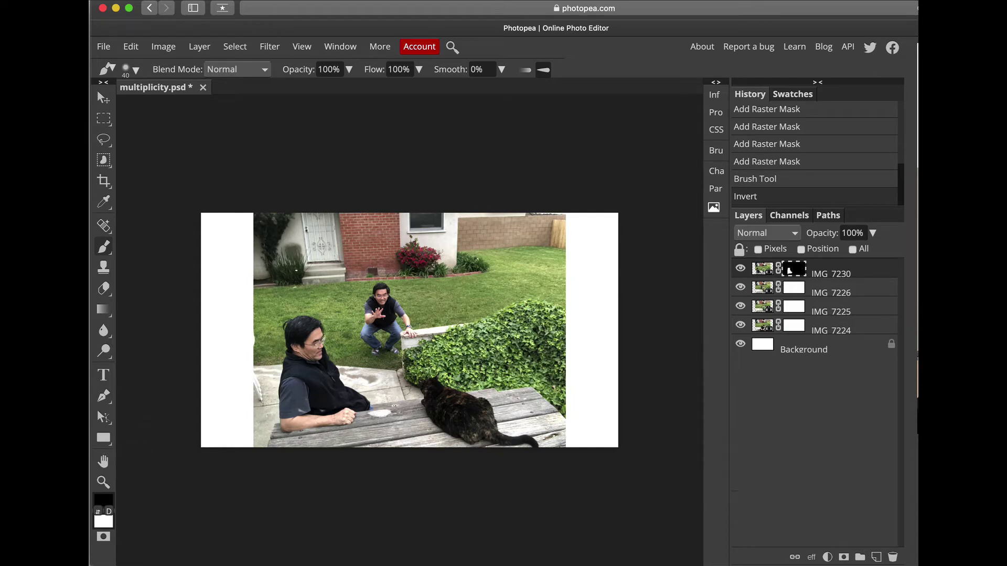
Paint over the crouching man on IMG 7226's mask and invert it.
click(794, 290)
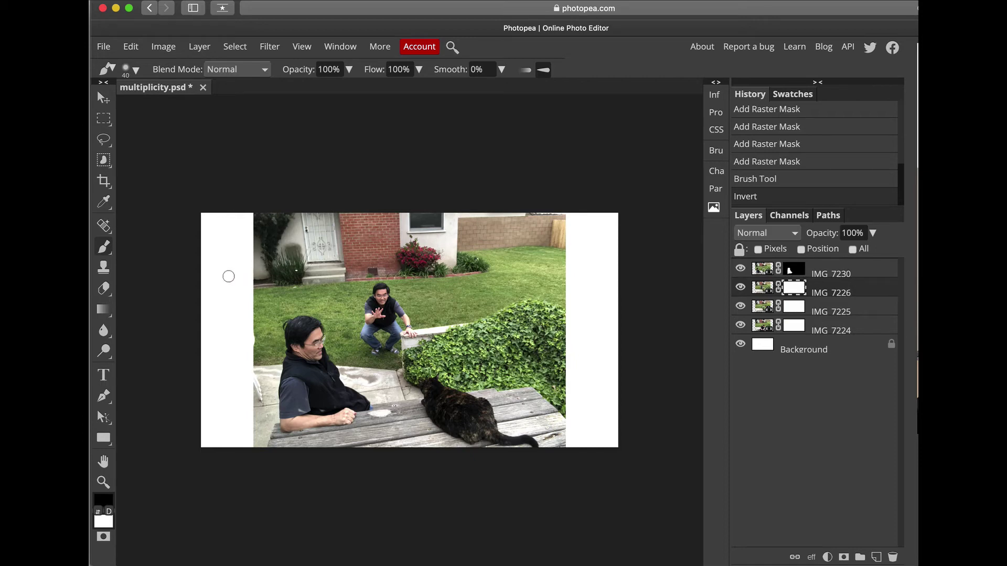
mouse_move(373, 297)
mouse_down()
mouse_move(379, 287)
mouse_move(370, 315)
mouse_move(377, 299)
mouse_move(394, 305)
mouse_move(383, 294)
mouse_move(364, 332)
mouse_move(390, 309)
mouse_move(411, 334)
mouse_move(363, 338)
mouse_move(369, 344)
mouse_move(352, 333)
mouse_move(368, 348)
mouse_up()
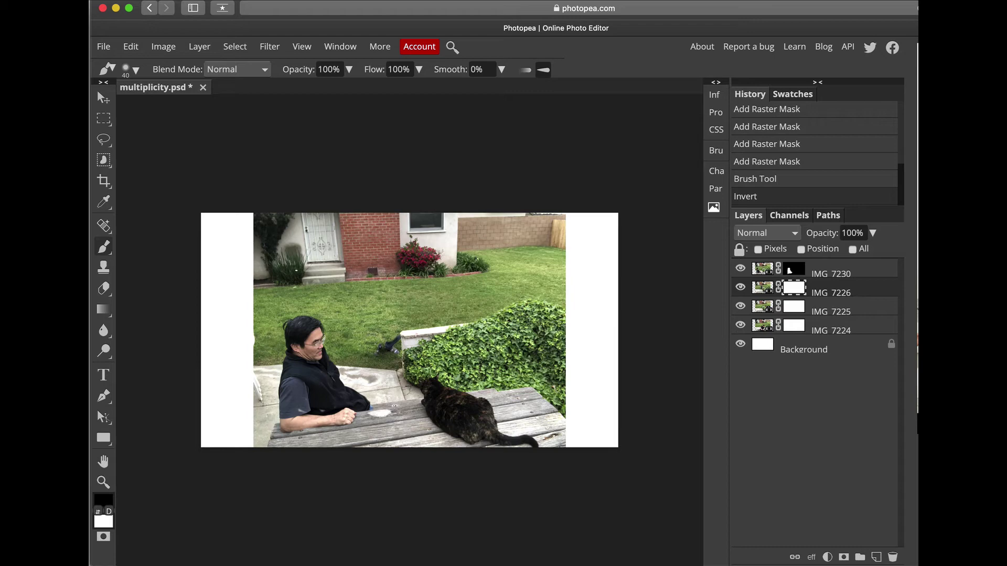
click(379, 336)
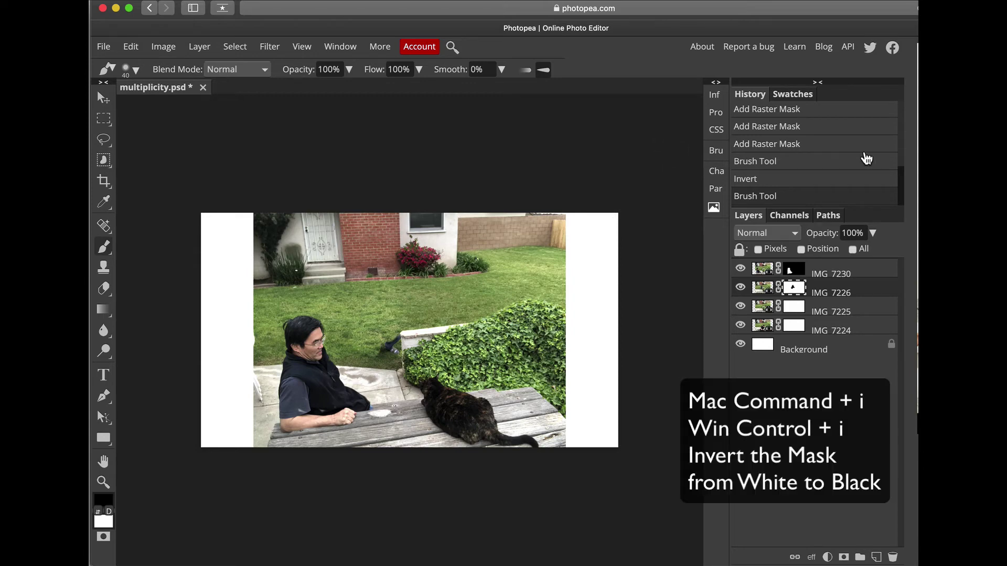
key(super+i)
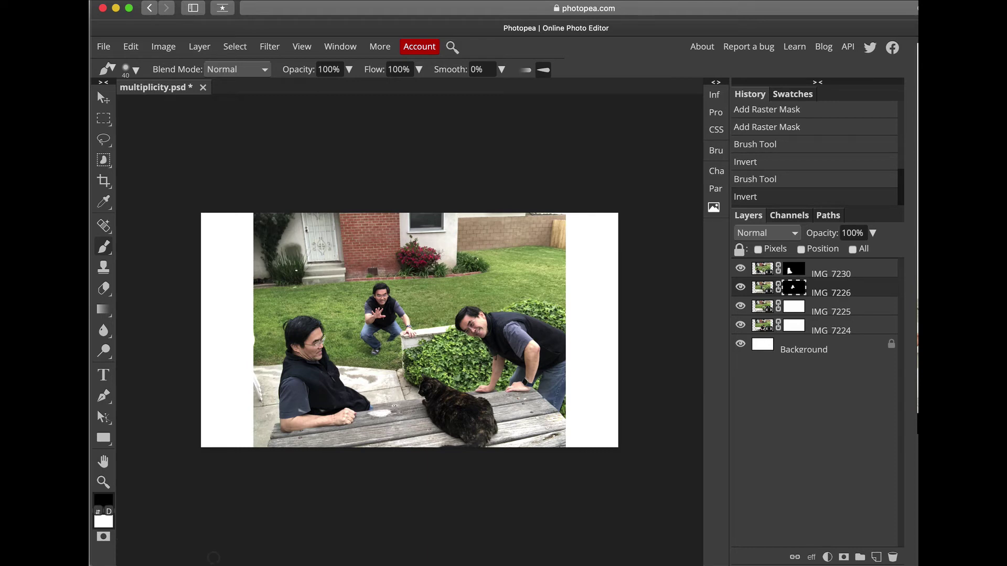
key(super+plus)
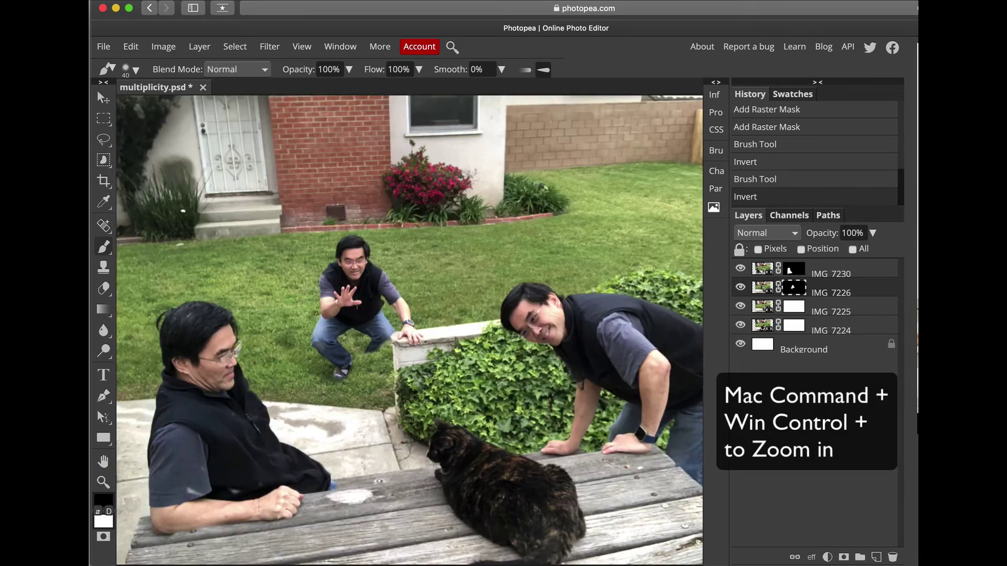
key(super+plus)
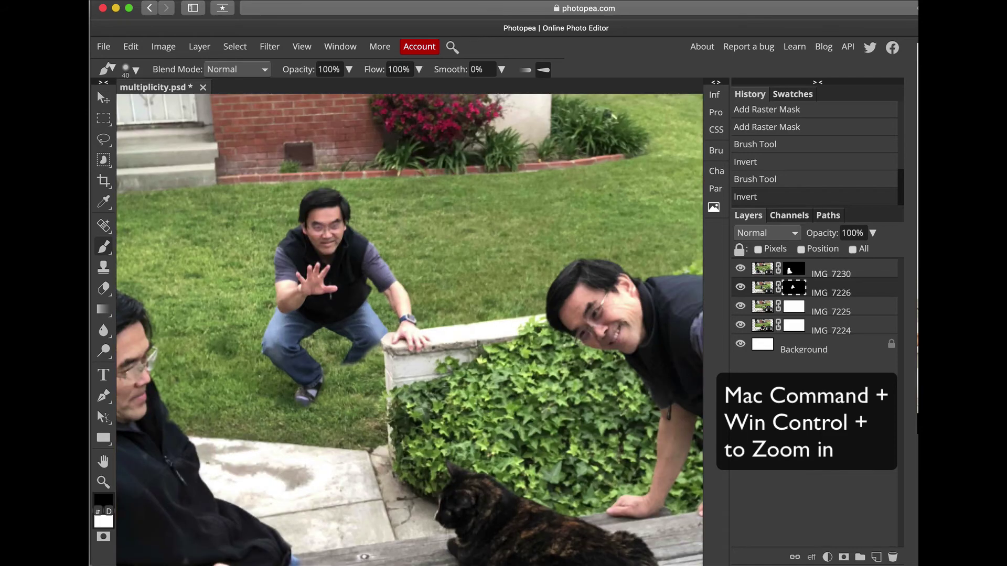
key(super+plus)
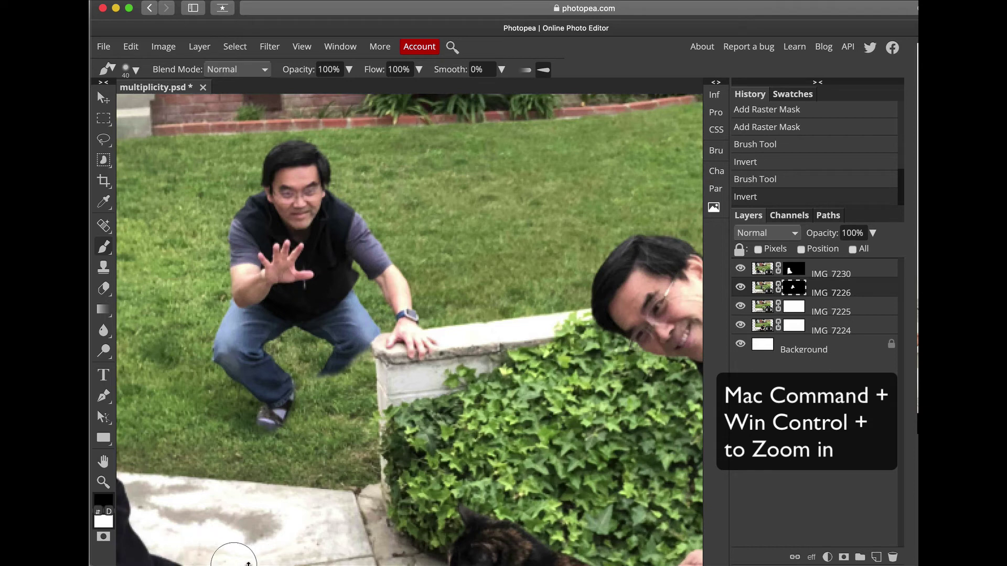
Paint out the leaning man and ivy patch on IMG 7225's mask, then invert it.
click(796, 312)
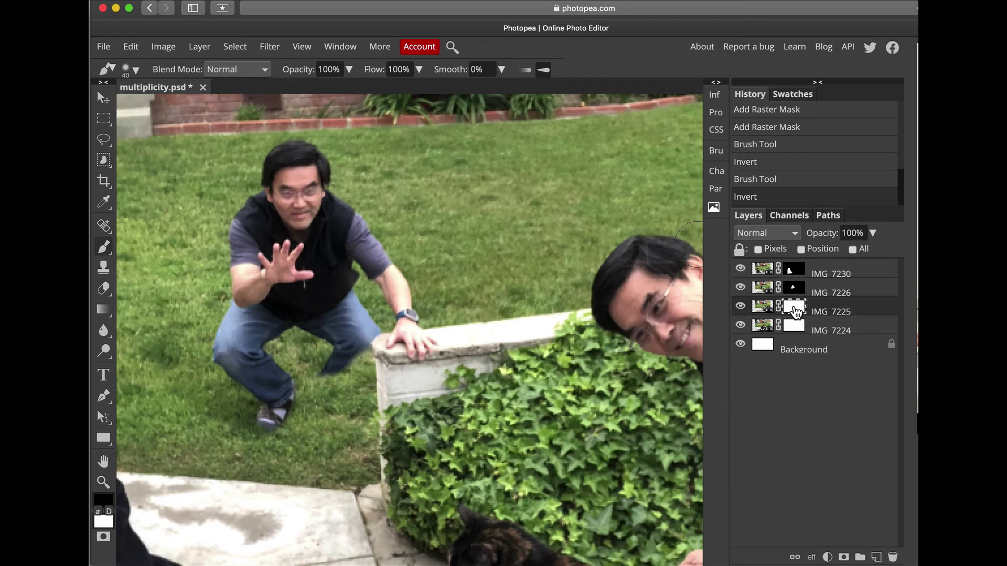
key(super+0)
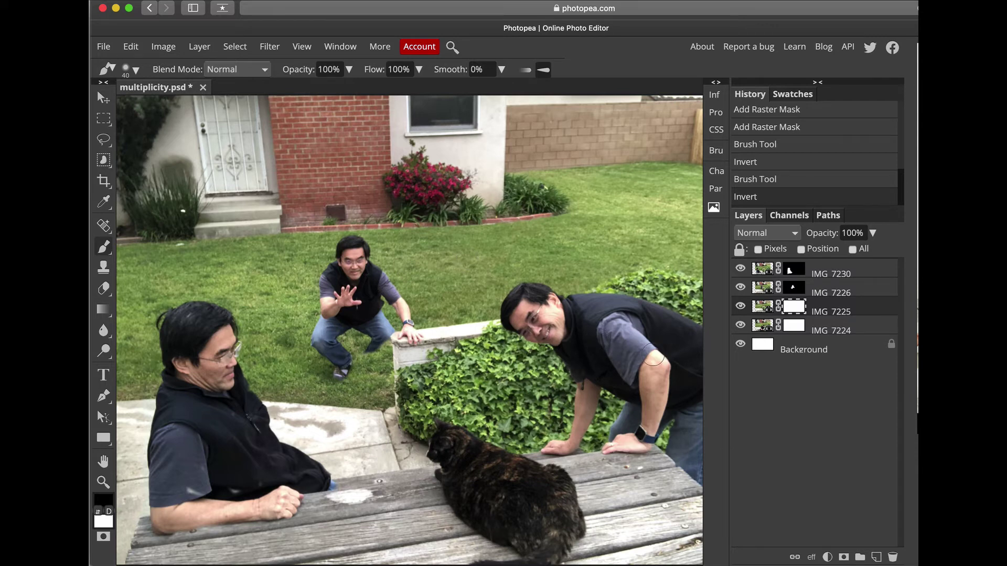
mouse_move(654, 360)
mouse_down()
mouse_move(627, 312)
mouse_move(627, 340)
mouse_move(611, 312)
mouse_move(561, 309)
mouse_move(522, 290)
mouse_move(540, 292)
mouse_move(518, 312)
mouse_move(516, 290)
mouse_move(510, 309)
mouse_move(553, 324)
mouse_move(527, 330)
mouse_move(533, 307)
mouse_move(668, 312)
mouse_move(594, 292)
mouse_move(623, 287)
mouse_move(577, 292)
mouse_up()
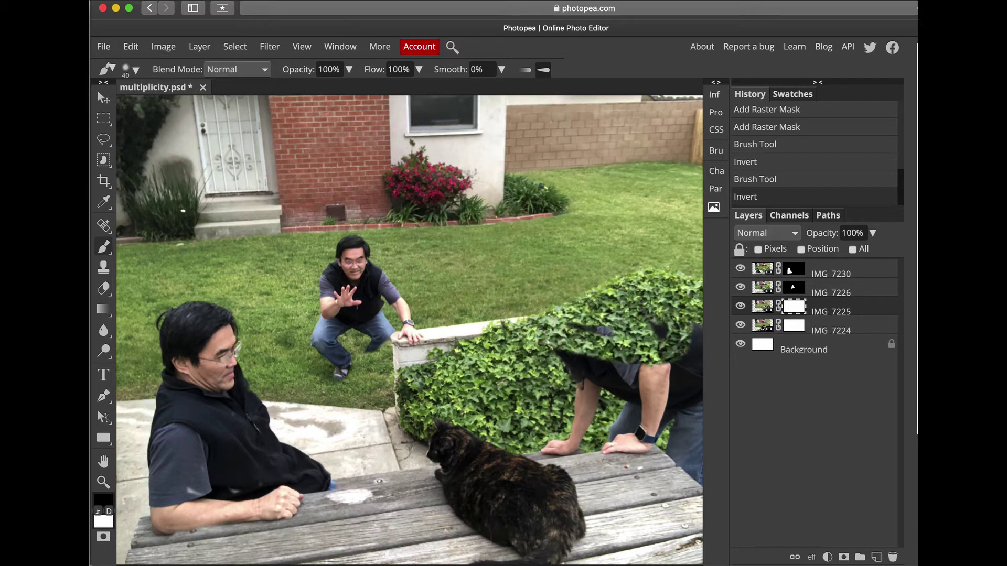
mouse_move(639, 301)
mouse_down()
mouse_move(682, 367)
mouse_move(692, 336)
mouse_move(682, 374)
mouse_move(682, 467)
mouse_move(695, 472)
mouse_move(692, 488)
mouse_move(623, 426)
mouse_move(621, 440)
mouse_move(647, 449)
mouse_move(665, 381)
mouse_move(593, 373)
mouse_move(562, 353)
mouse_move(598, 362)
mouse_move(576, 391)
mouse_move(571, 440)
mouse_move(548, 451)
mouse_move(595, 440)
mouse_up()
drag(604, 388, 623, 344)
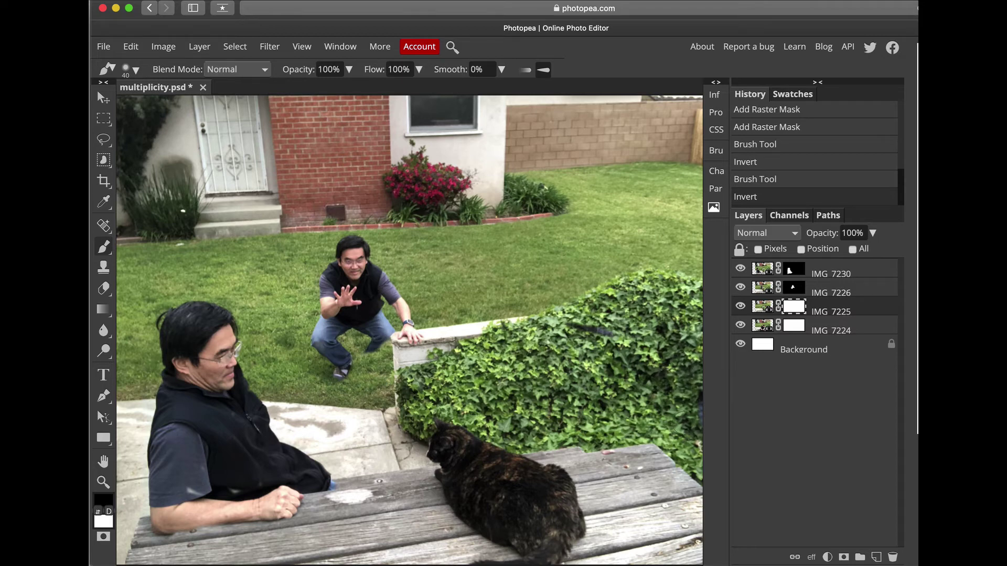
drag(682, 422, 680, 421)
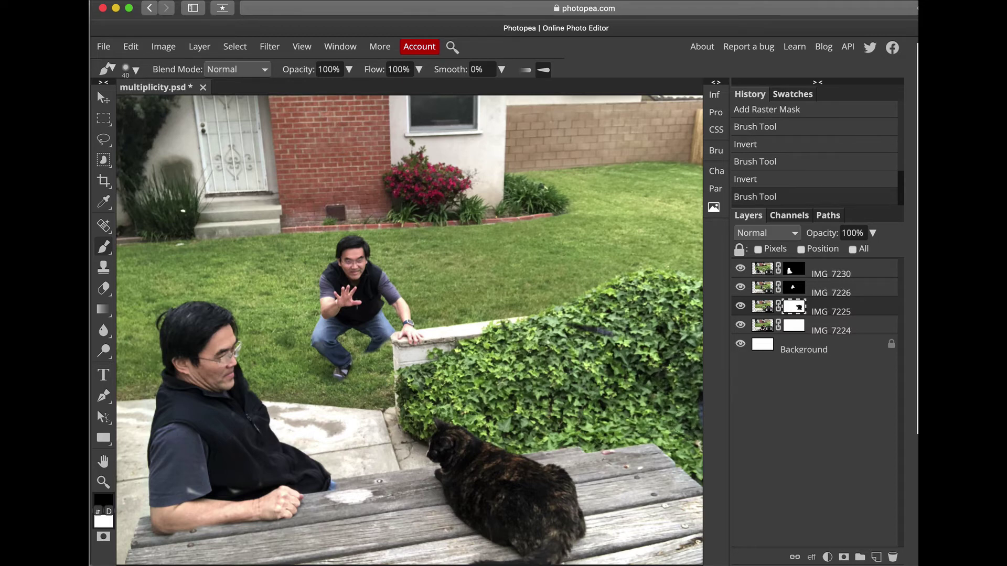
key(super+i)
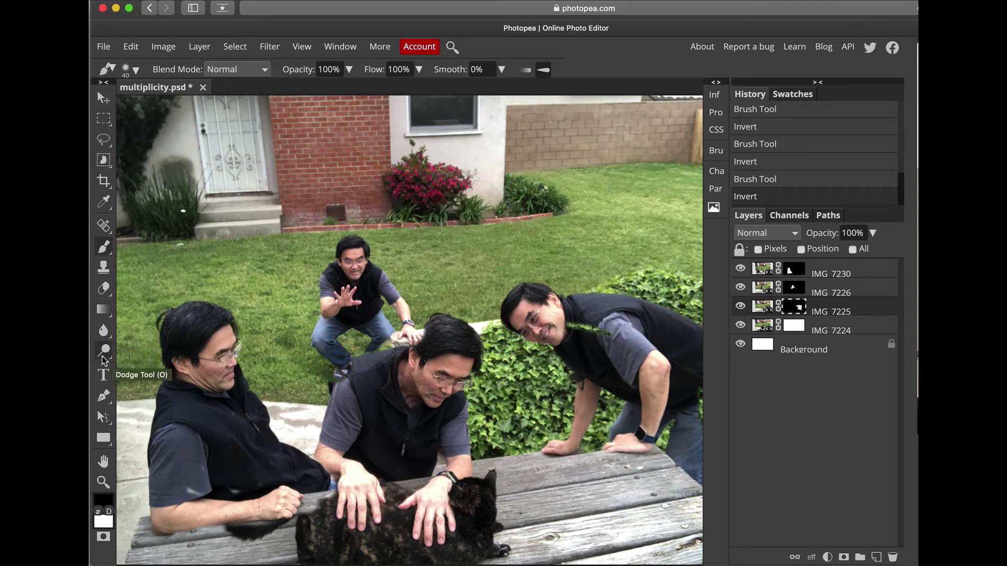
Zoom in and pan to bring the table man's hair into view.
key(super+equal)
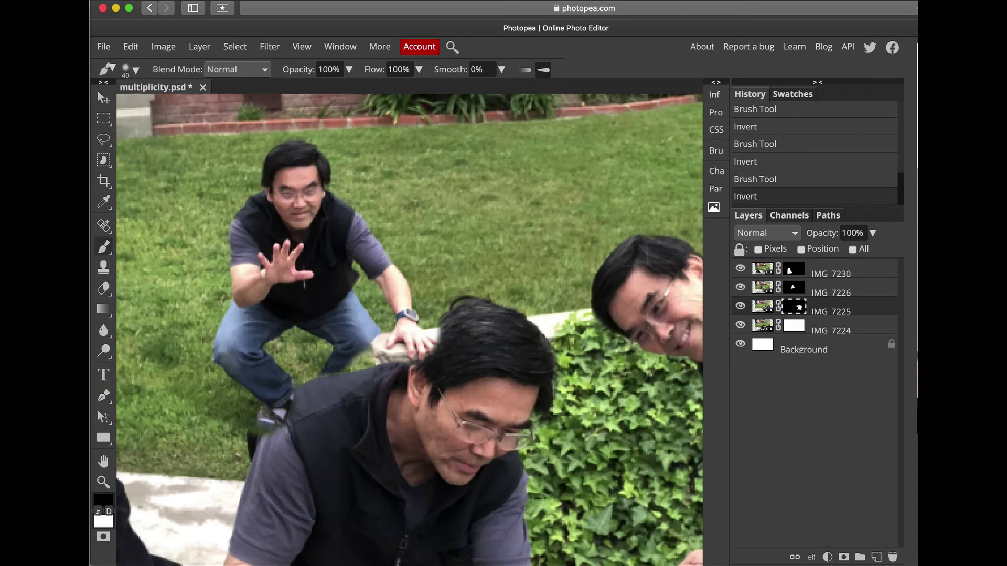
mouse_move(304, 401)
mouse_down()
mouse_move(444, 330)
mouse_move(432, 297)
mouse_move(418, 292)
mouse_move(315, 308)
mouse_move(446, 303)
mouse_up()
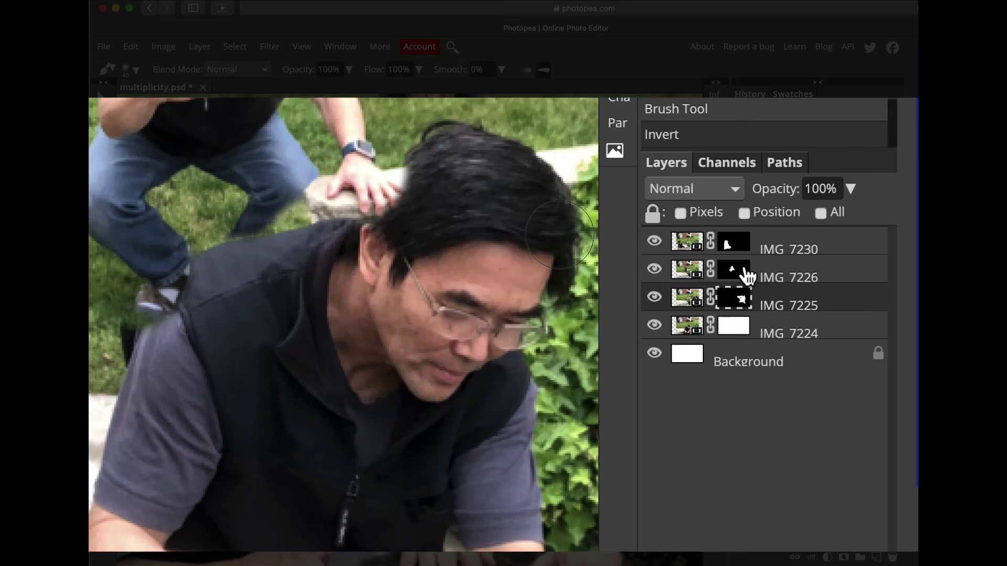
On the IMG 7226 mask, paint along the man's hair, the stone post by his hand, and the vest shoulder.
click(744, 271)
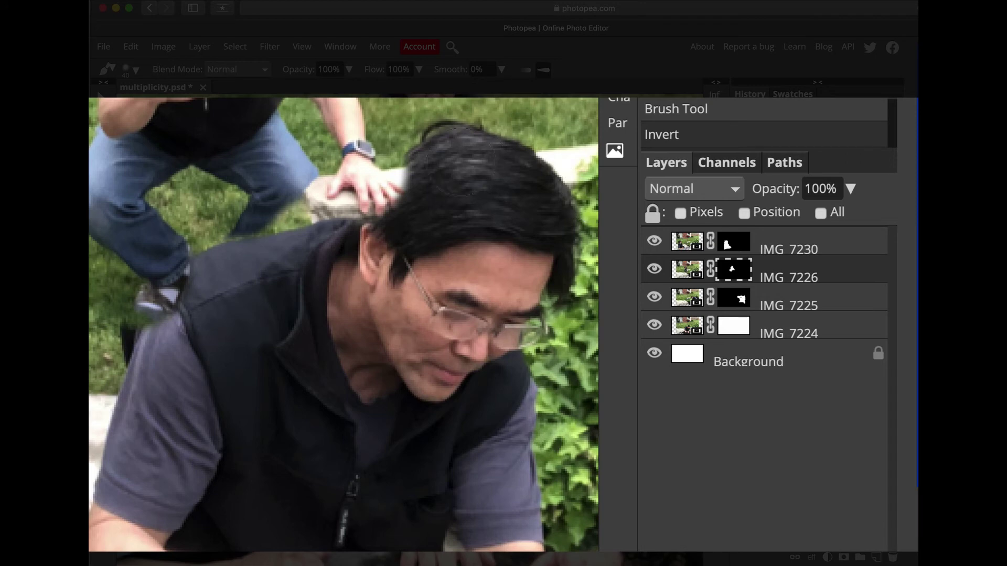
mouse_move(426, 188)
mouse_down()
mouse_move(410, 208)
mouse_move(404, 174)
mouse_move(422, 126)
mouse_move(395, 237)
mouse_move(375, 273)
mouse_move(249, 295)
mouse_up()
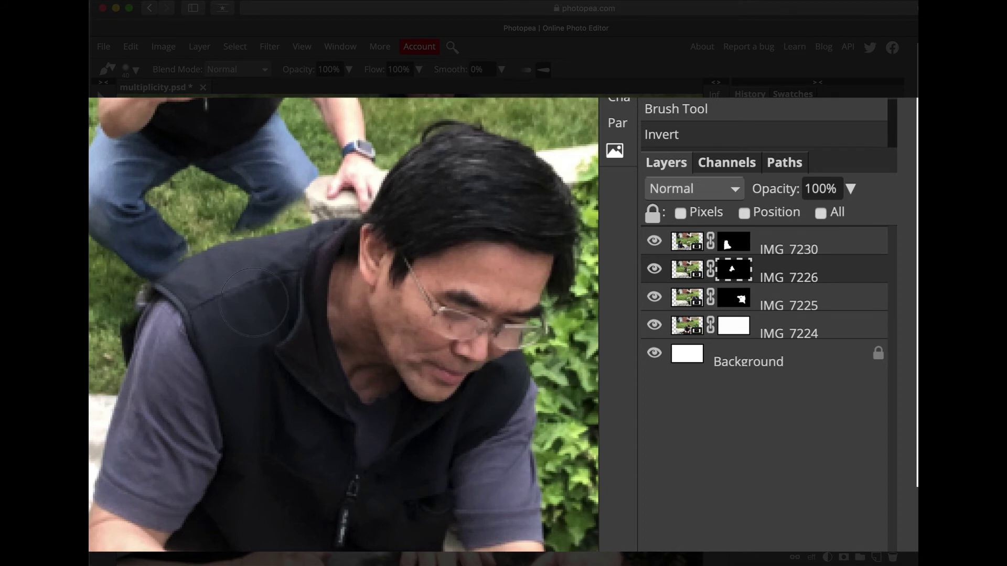
drag(254, 304, 223, 275)
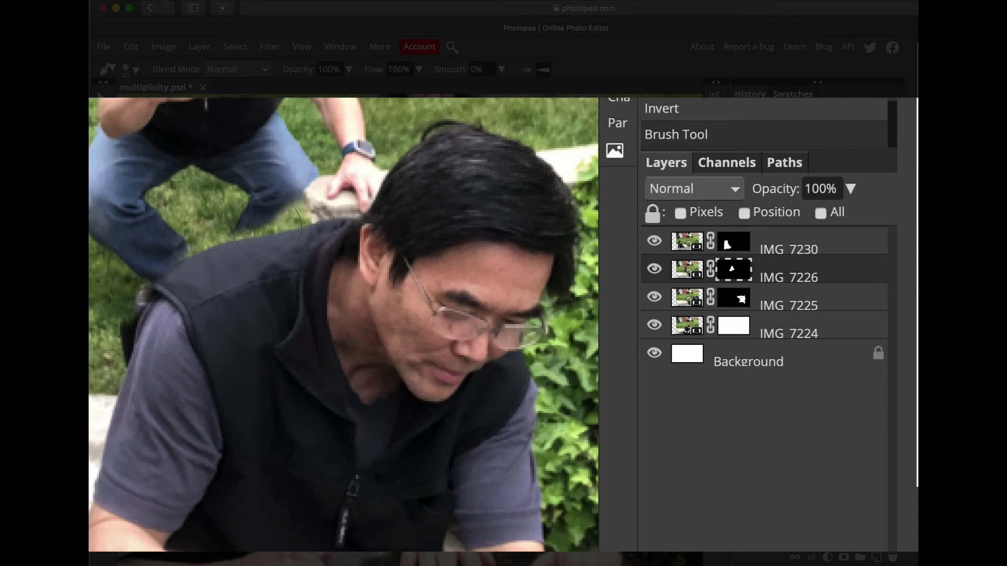
drag(306, 236, 323, 225)
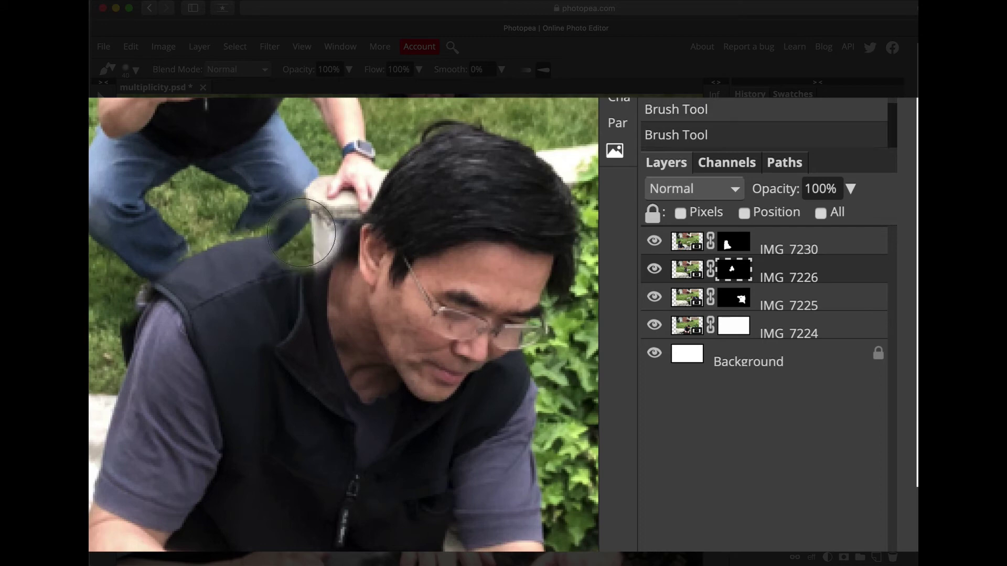
drag(262, 236, 183, 280)
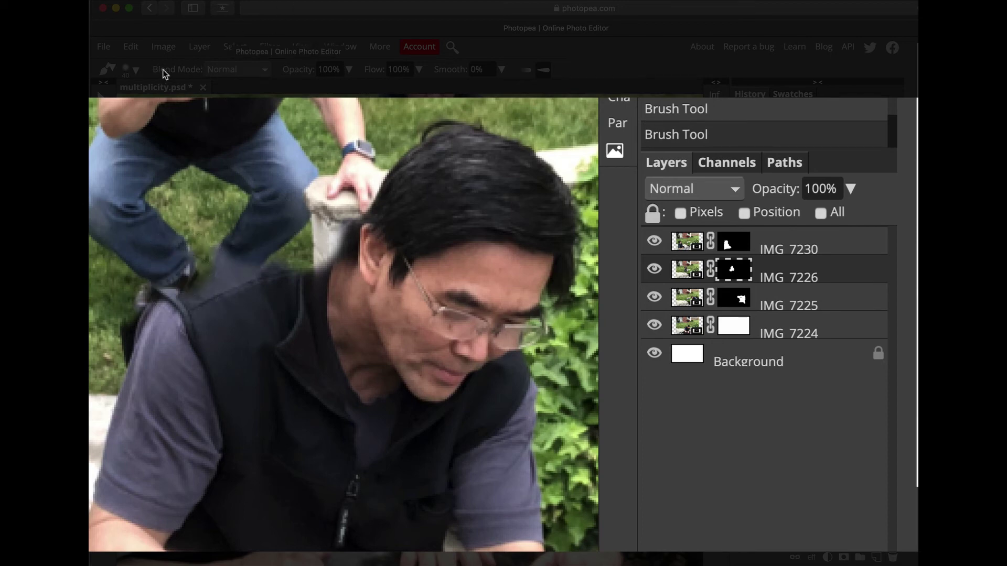
With a smaller brush, repaint the neck edge, undo a stroke that exposed foliage, and paint hair over the stone post.
click(136, 70)
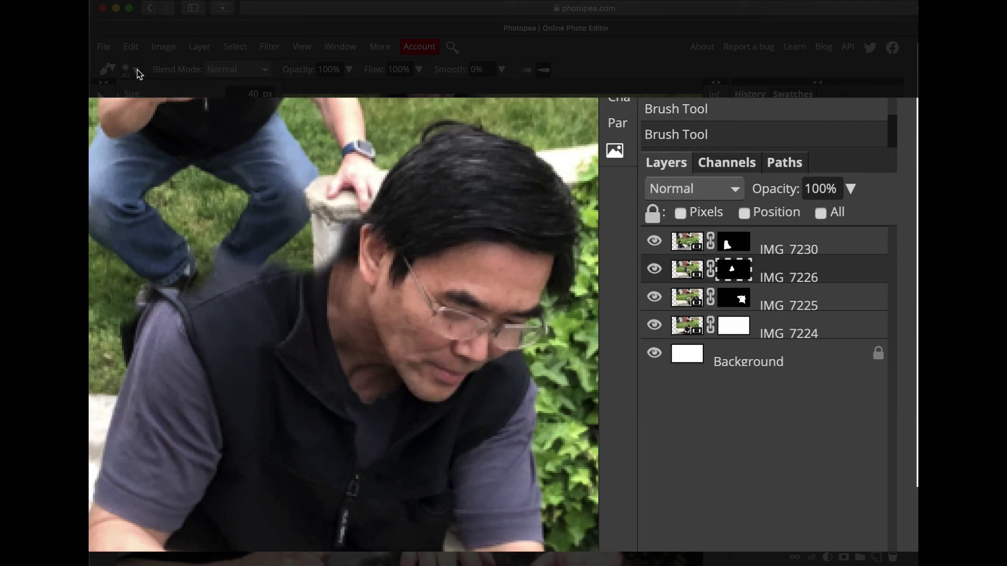
click(149, 106)
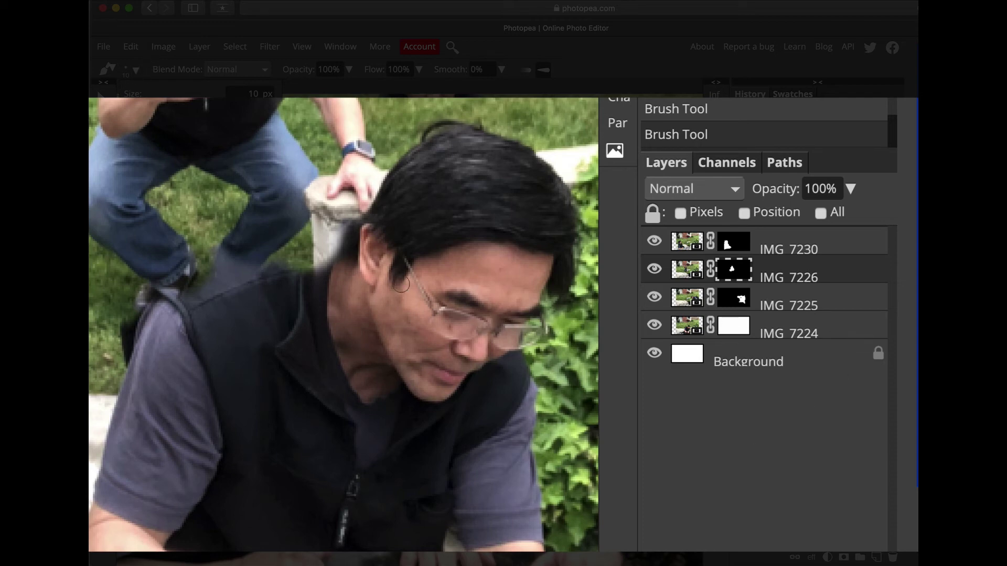
click(775, 542)
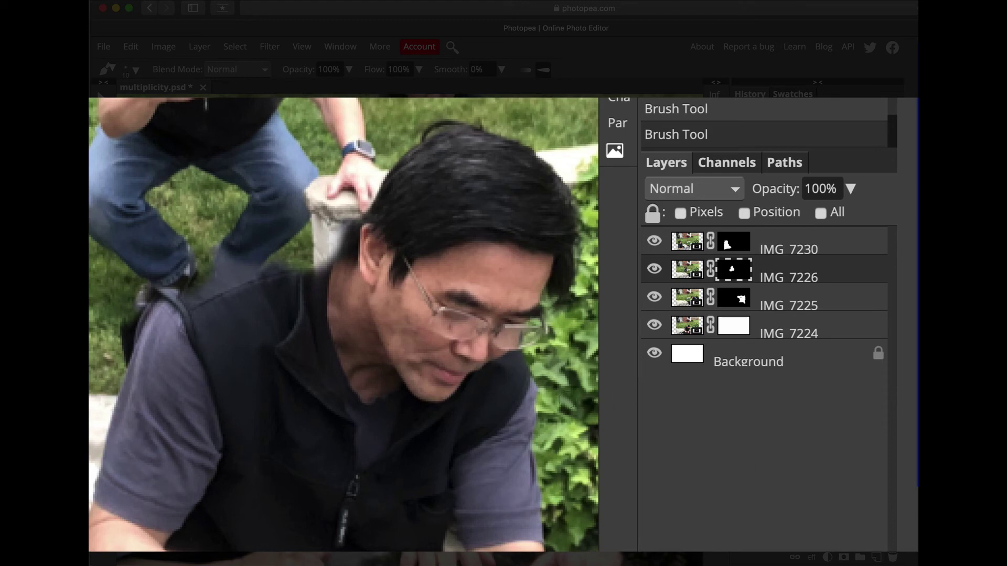
drag(399, 321, 348, 300)
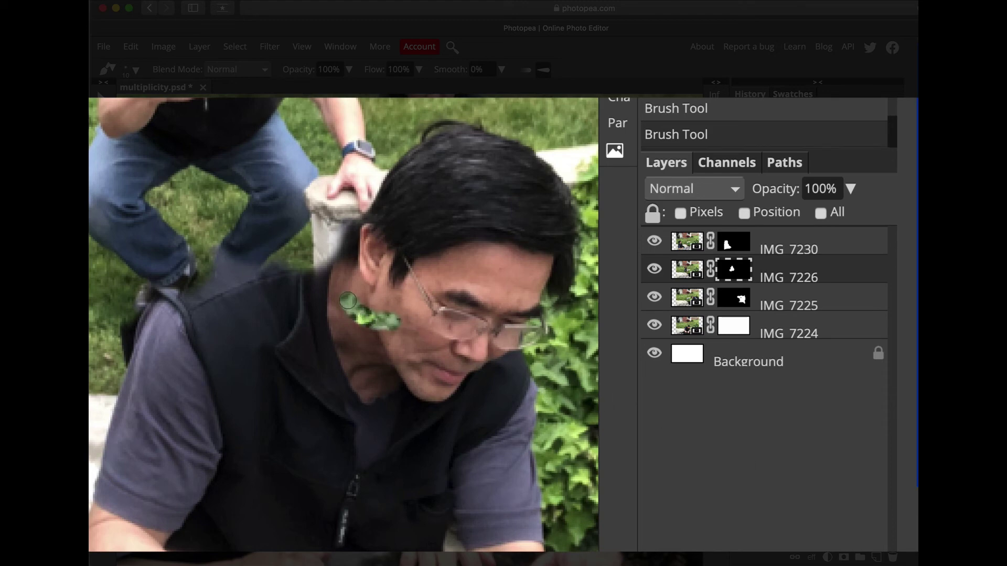
key(super+z)
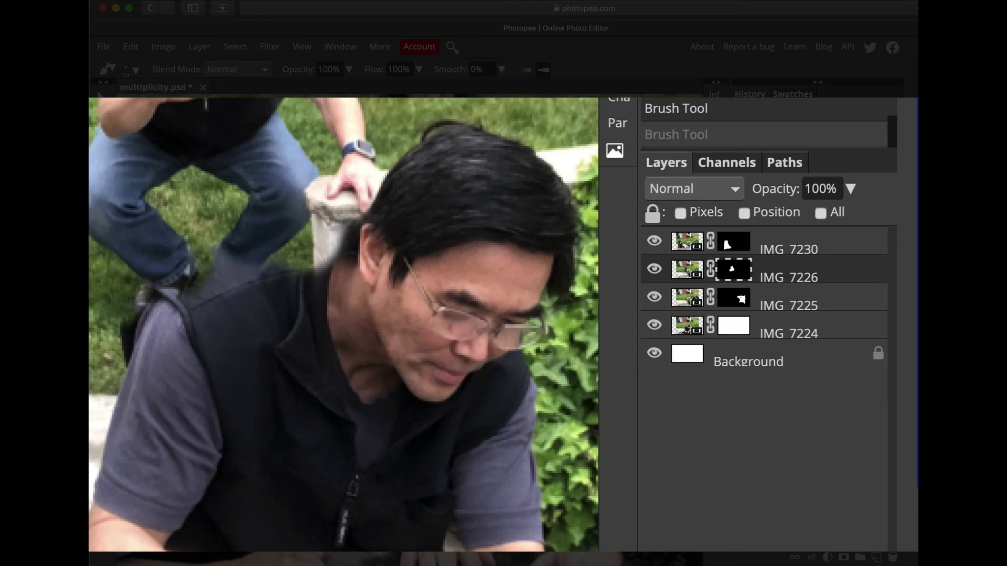
click(338, 242)
mouse_move(338, 243)
mouse_down()
mouse_move(346, 252)
mouse_move(343, 239)
mouse_move(328, 270)
mouse_move(312, 275)
mouse_move(314, 257)
mouse_move(294, 262)
mouse_up()
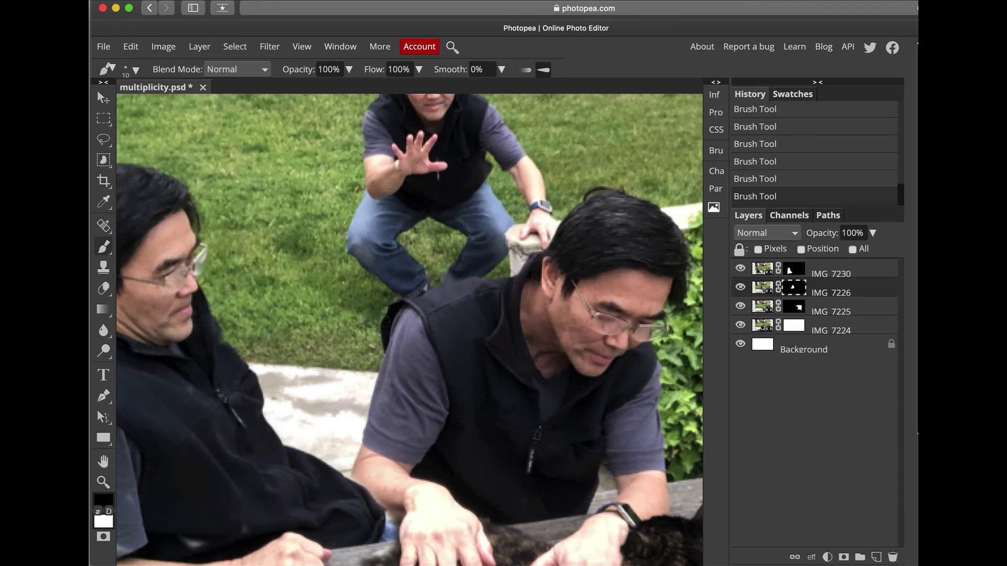
Paint the mask along the vest shoulder edge, then check the last stroke and fit the whole image on screen.
drag(388, 307, 397, 304)
drag(435, 252, 474, 274)
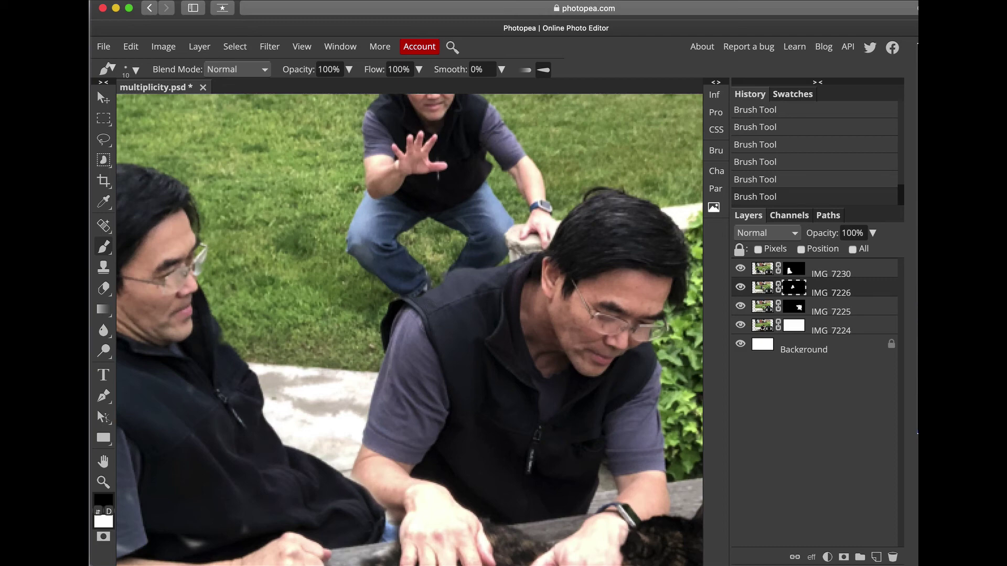
key(super+minus)
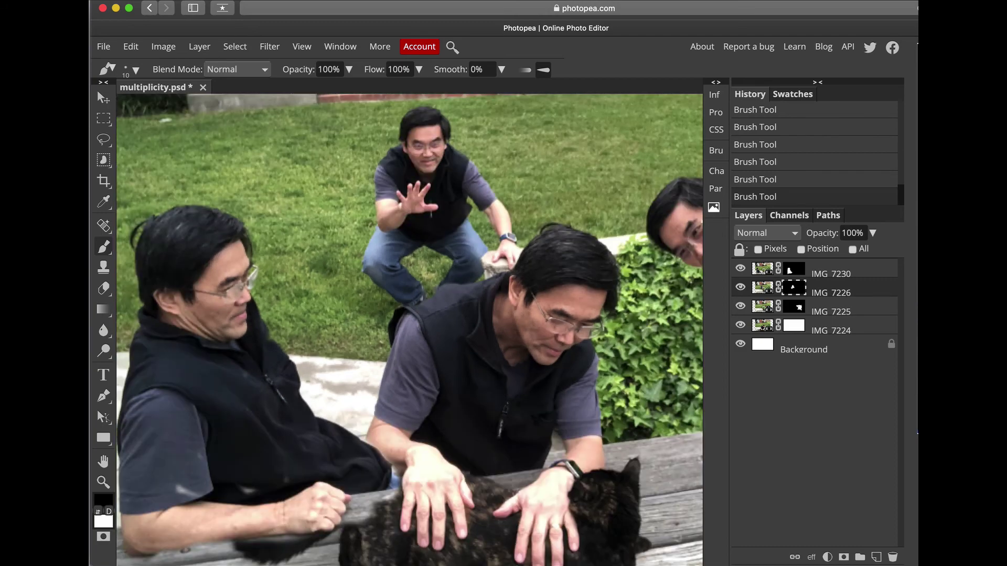
key(super+minus)
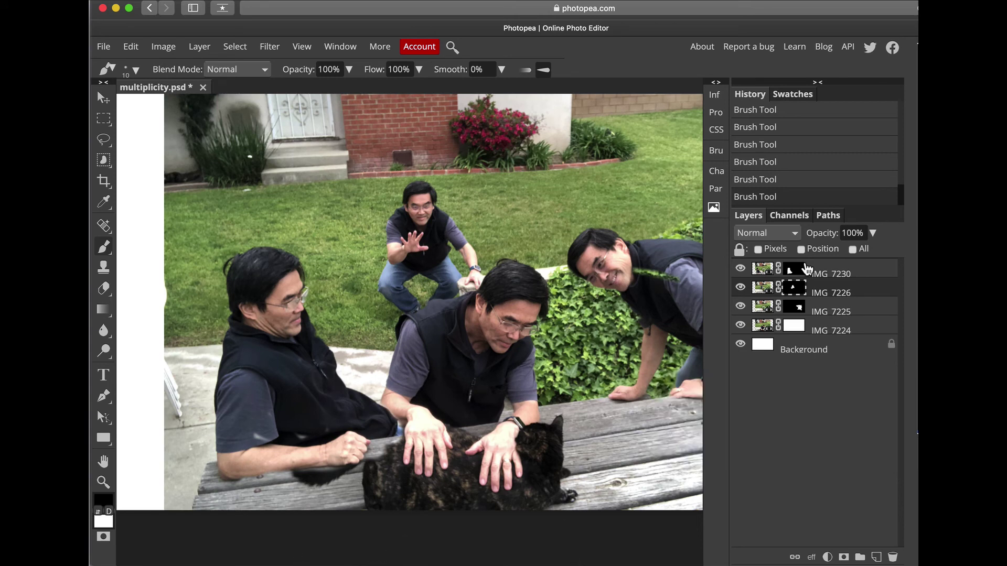
key(ctrl+z)
key(x)
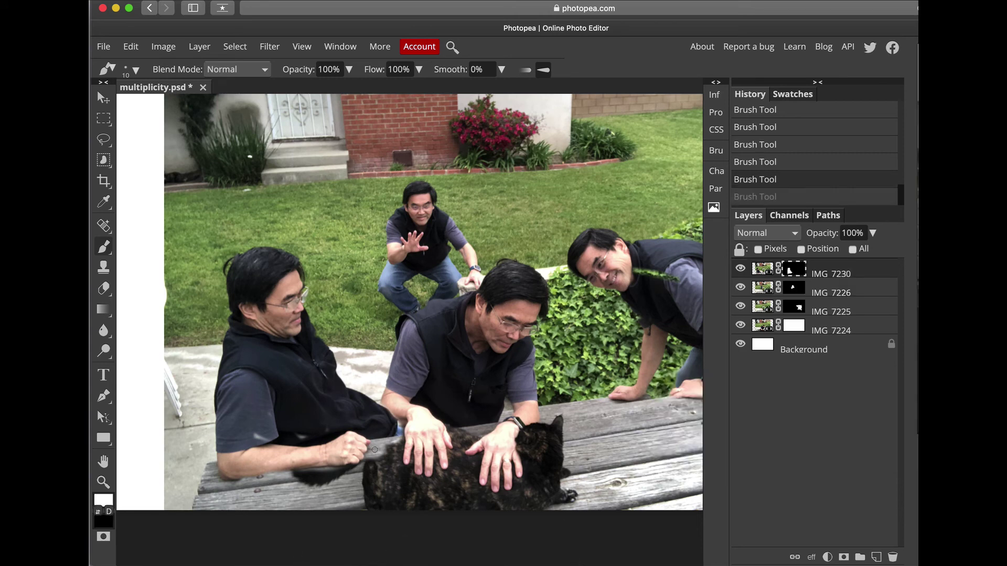
key(ctrl+shift+z)
key(x)
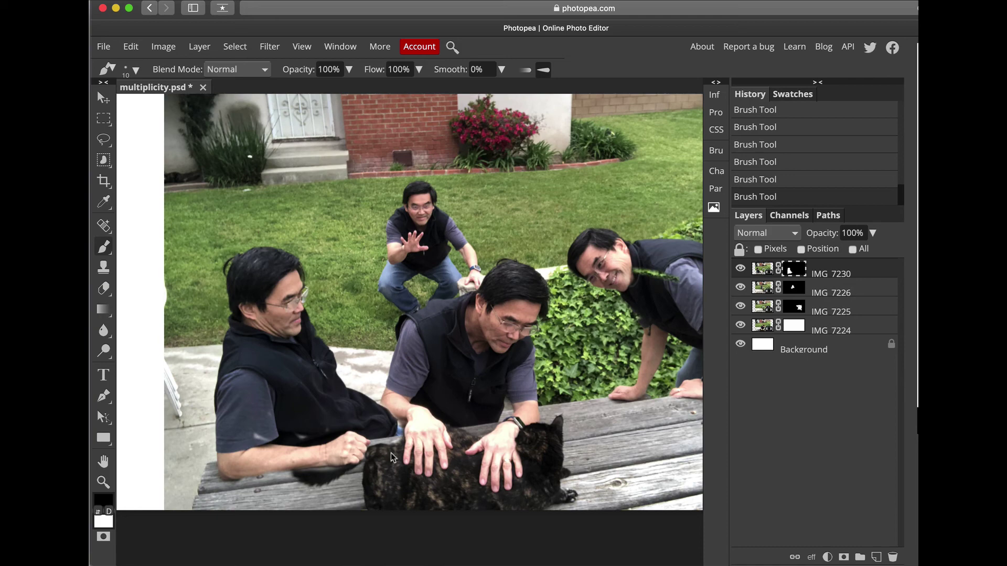
key(ctrl+0)
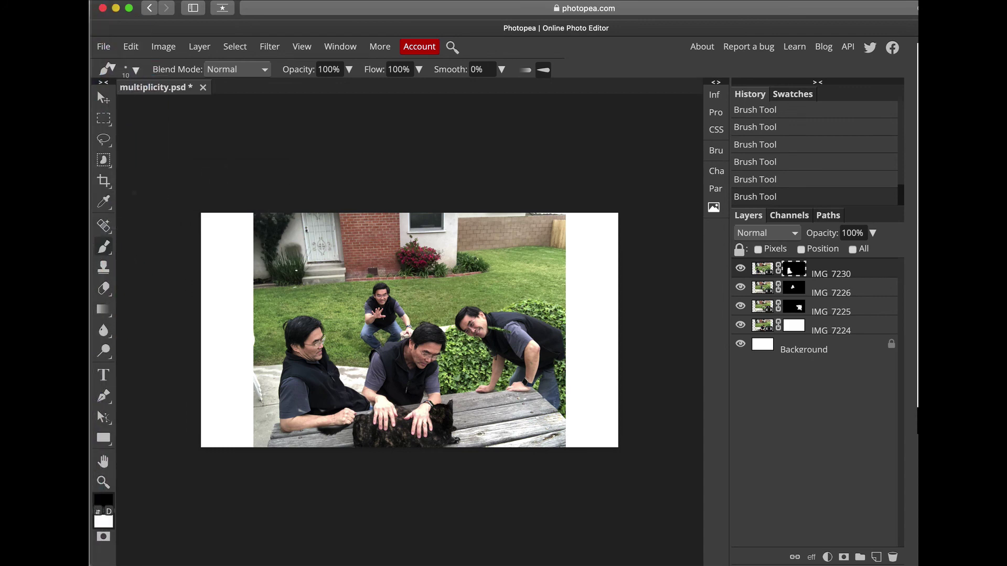
Crop the canvas to the photo area, about 960 × 720 px, removing the white side strips.
click(104, 181)
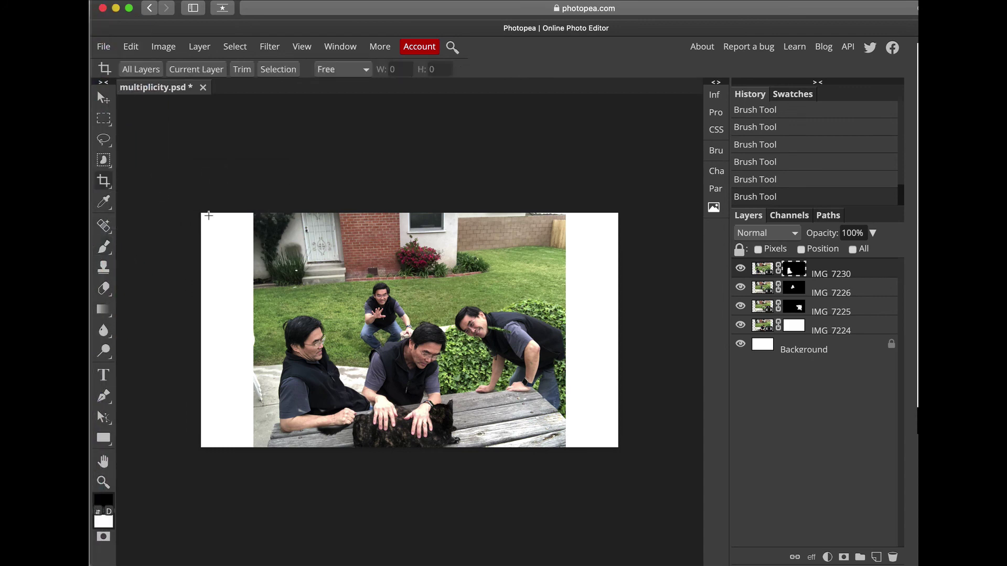
drag(254, 214, 565, 446)
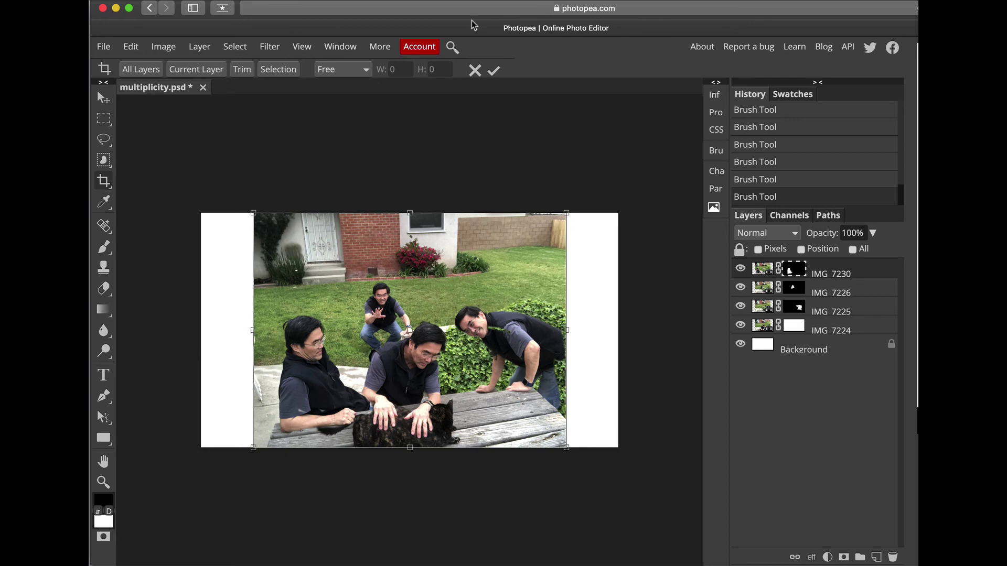
click(493, 74)
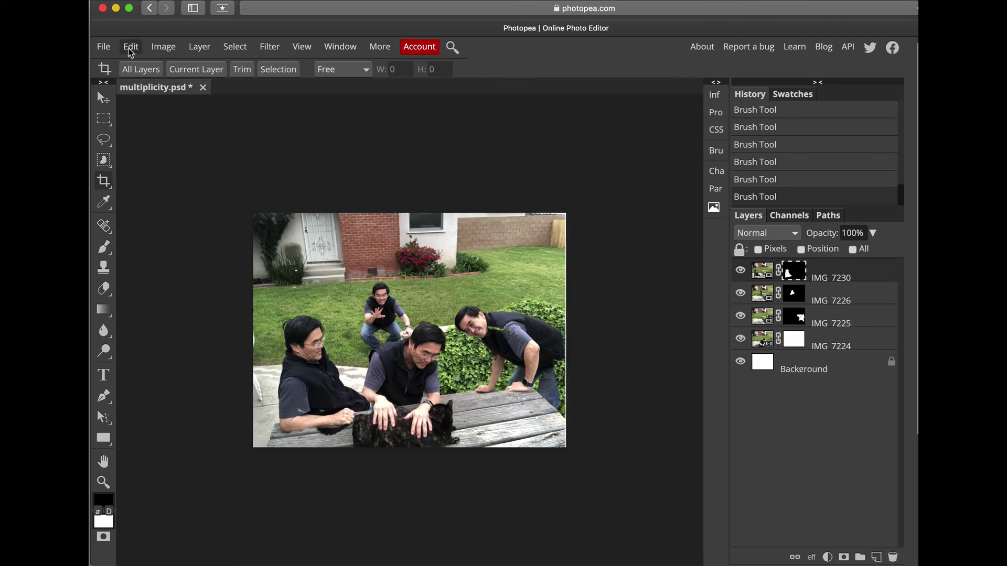
click(108, 50)
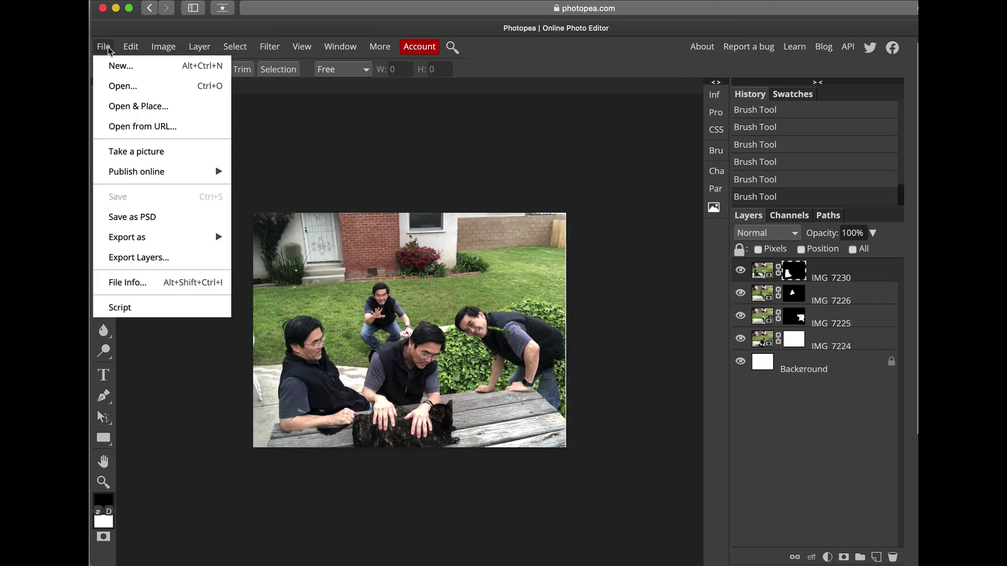
Save the layered composite as multiplicity.psd.
click(147, 217)
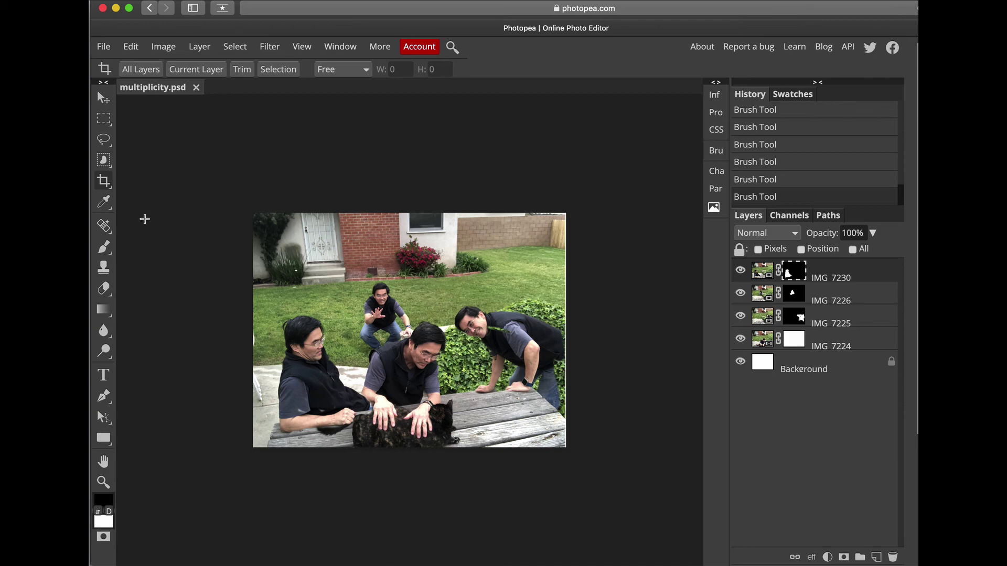
Flatten the image, export it as a 960×720 JPG at 70% quality, and minimise the browser.
click(199, 47)
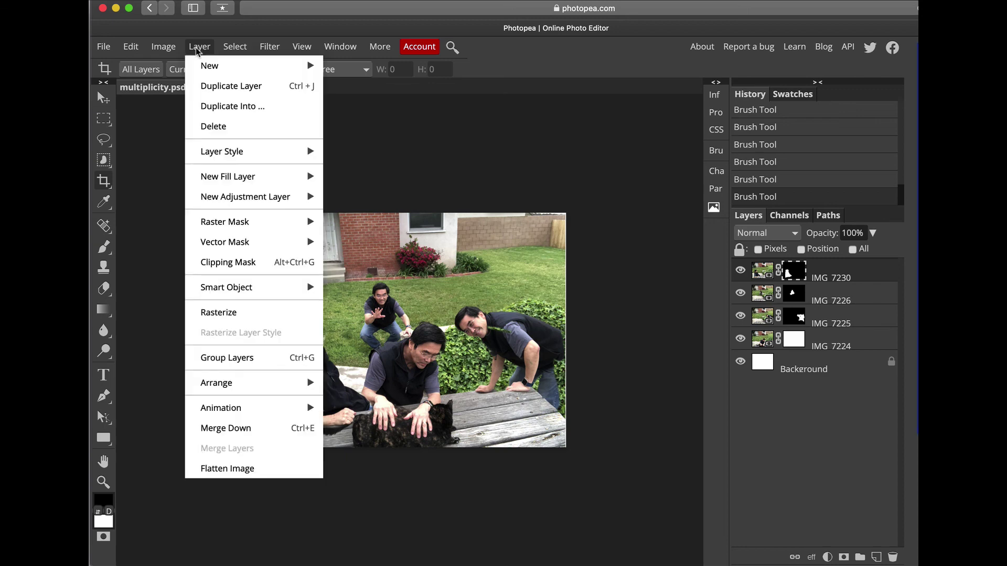
click(282, 469)
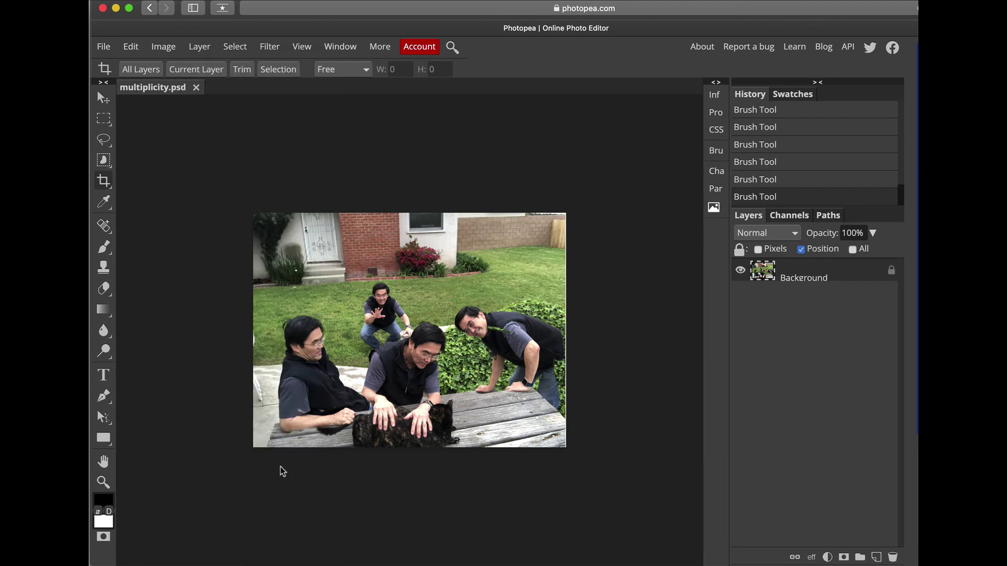
click(105, 48)
mouse_move(135, 236)
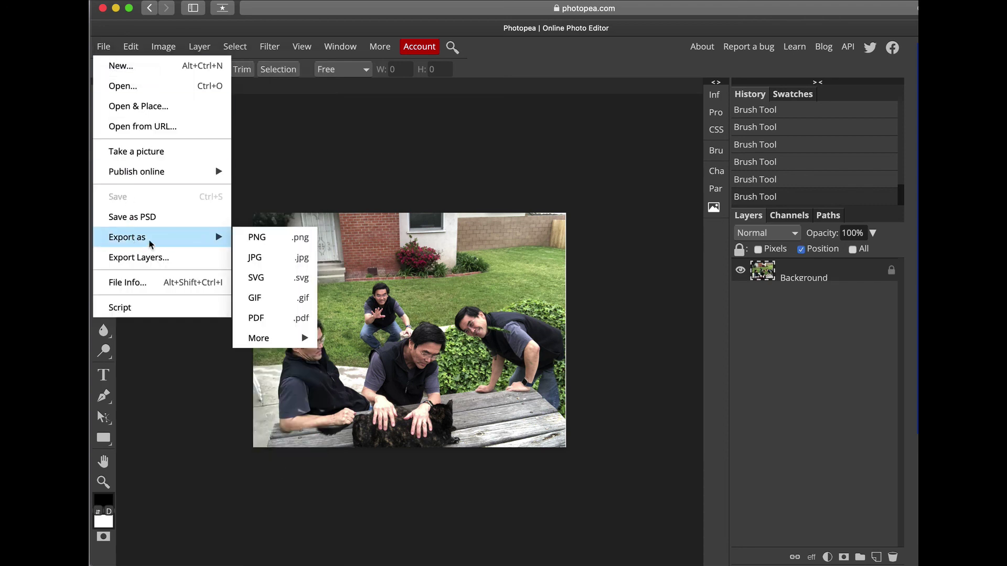
click(285, 258)
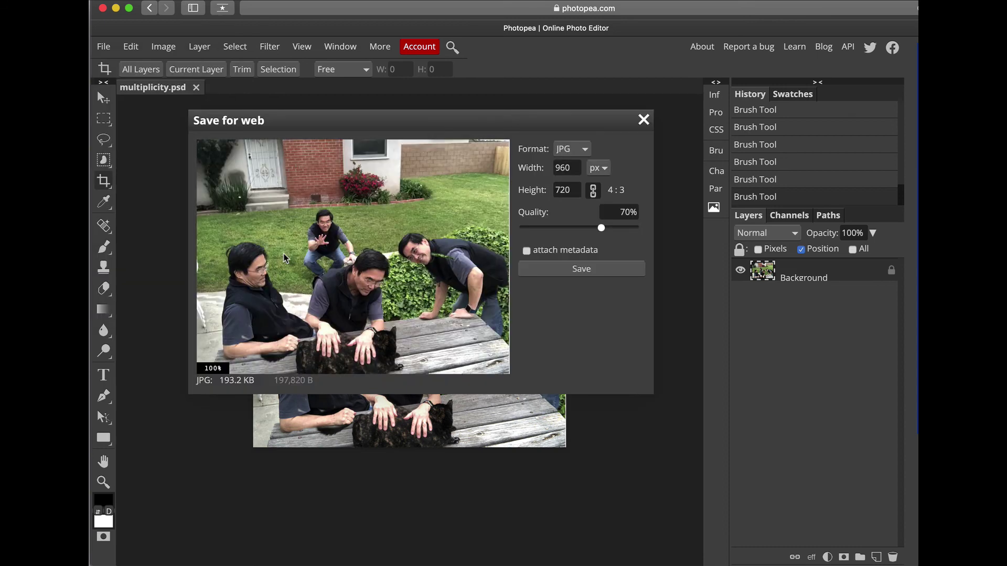
click(603, 272)
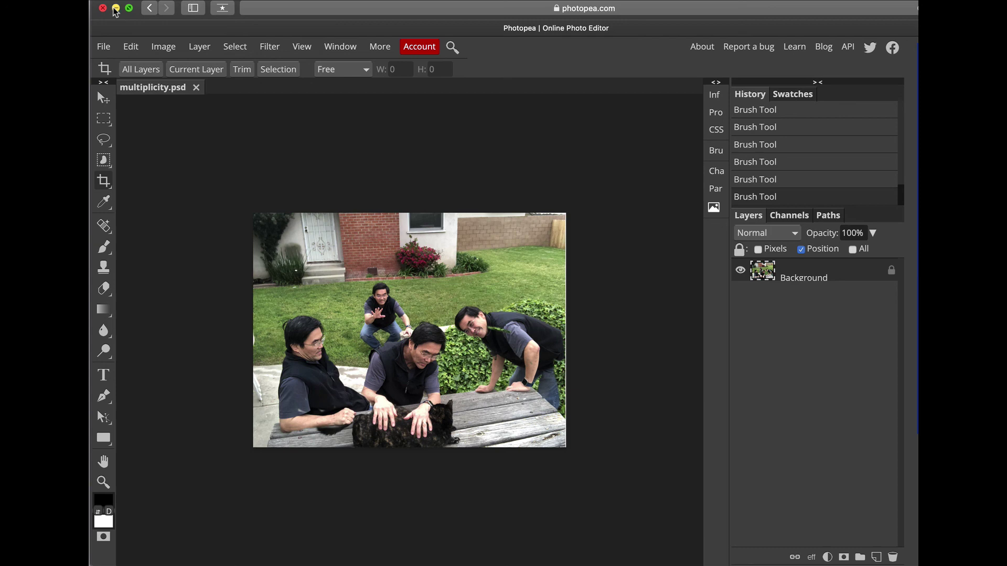
click(116, 9)
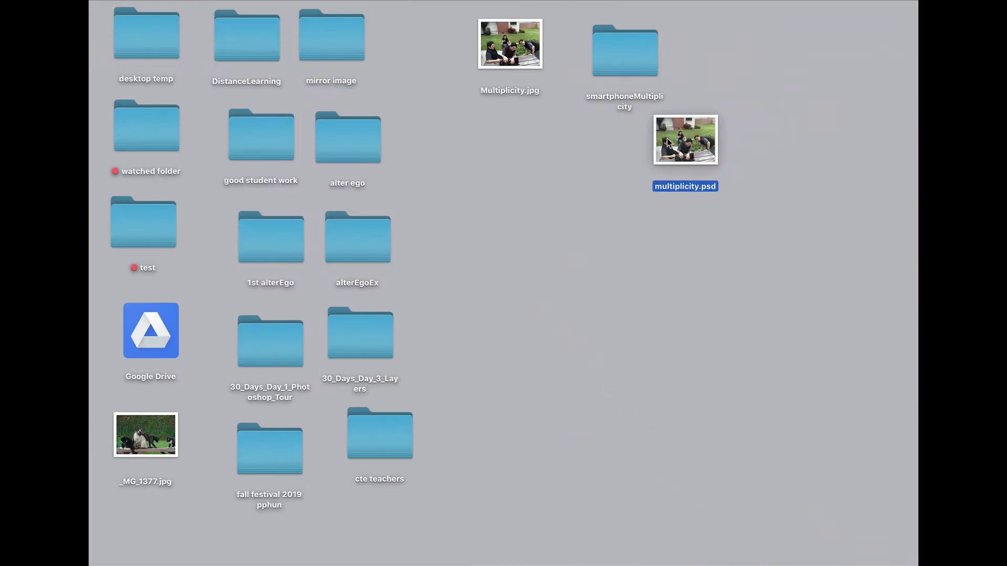
Move multiplicity.psd below Multiplicity.jpg and rename multiplicity-2.jpg to the author's name followed by 'multiplicity1'.
drag(671, 141, 487, 170)
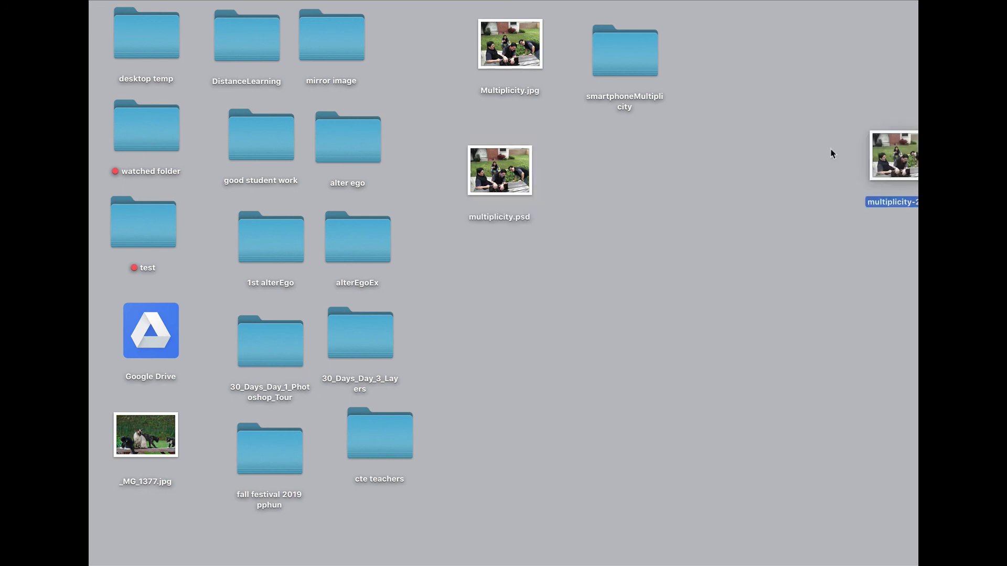
click(597, 158)
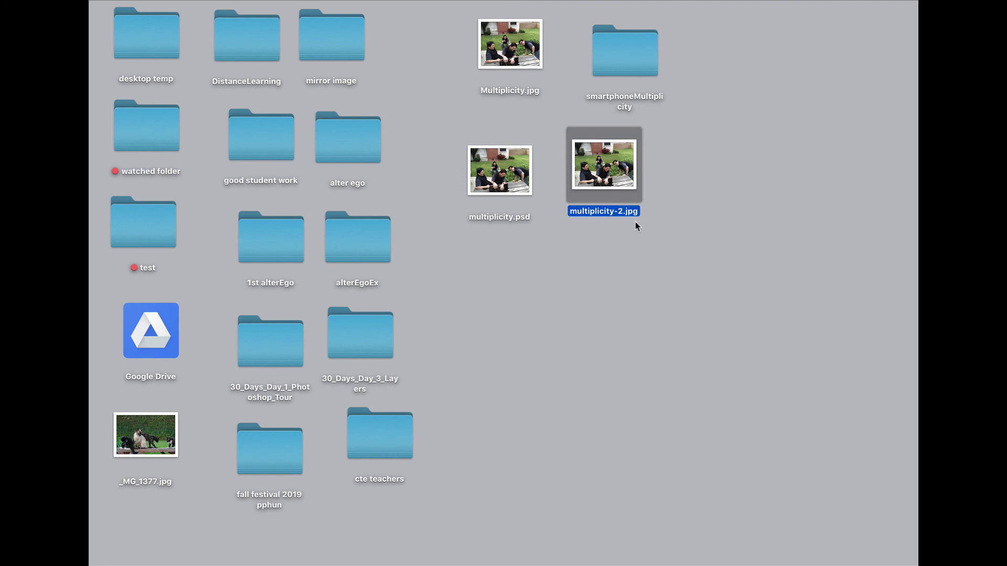
right_click(594, 214)
click(636, 282)
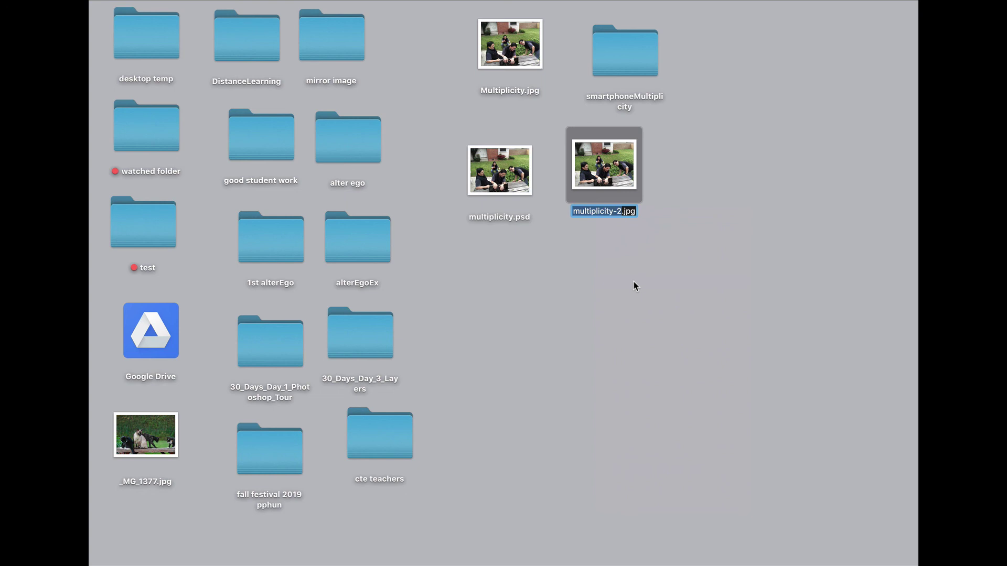
text(Peter)
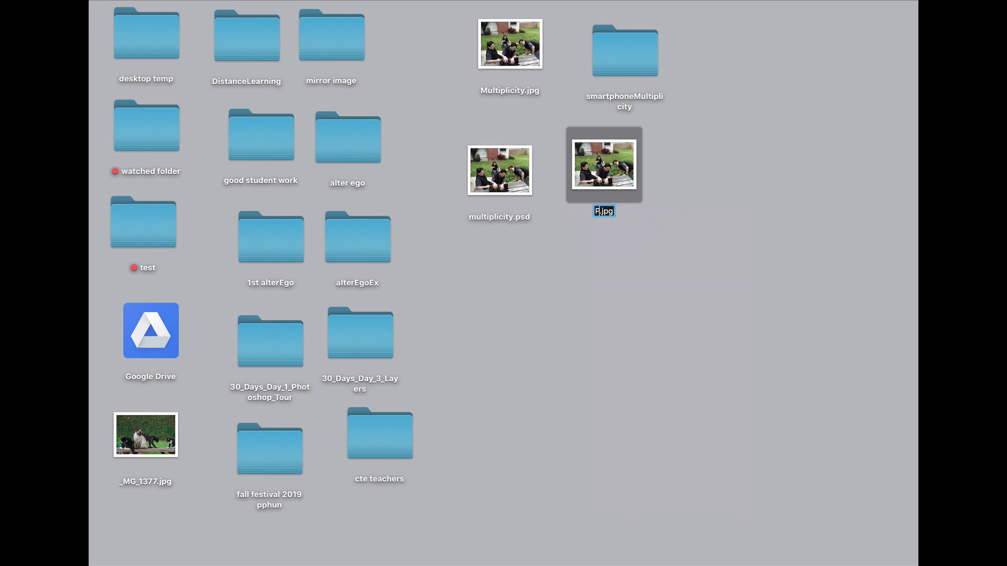
text(Pmulti)
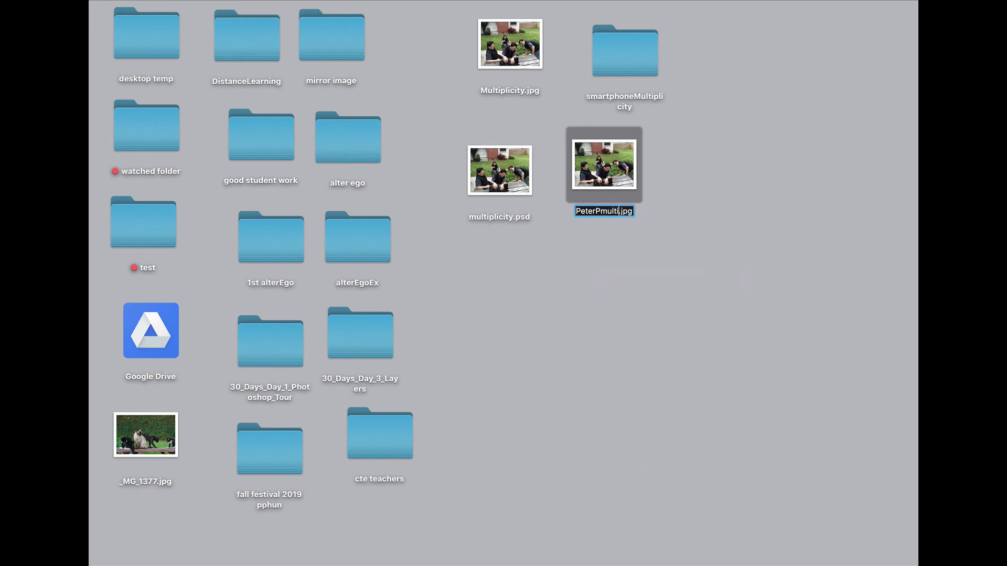
text(plicity)
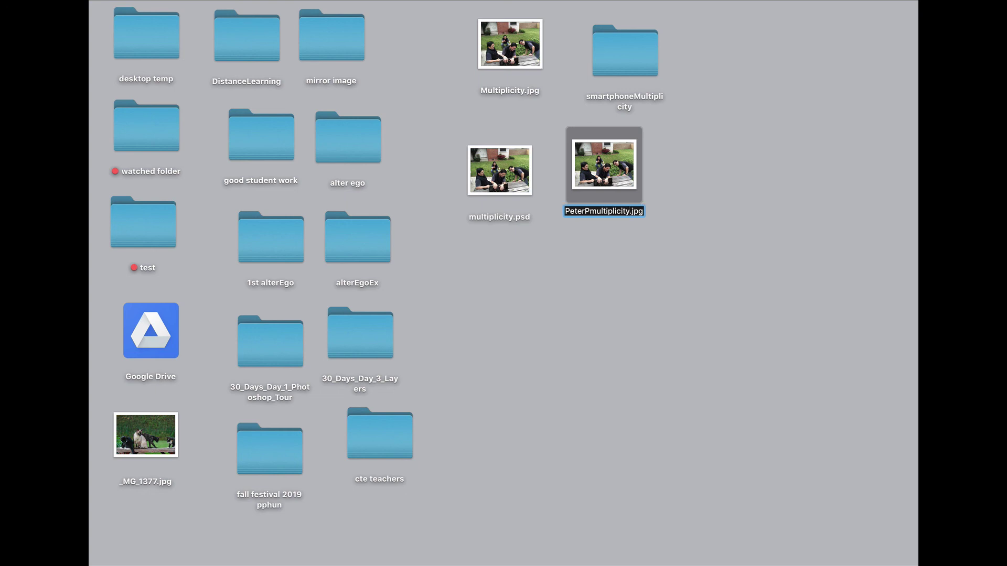
text(1)
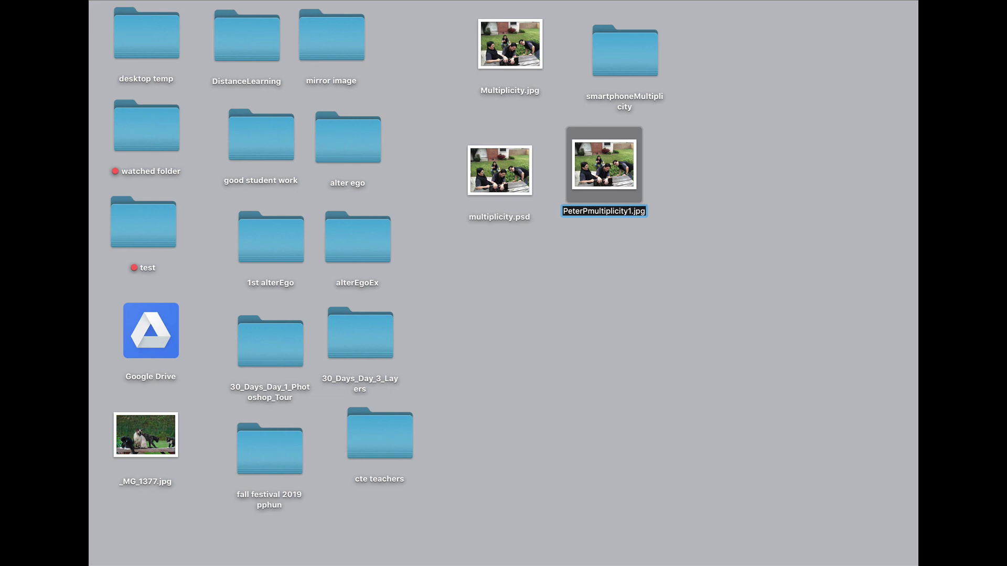